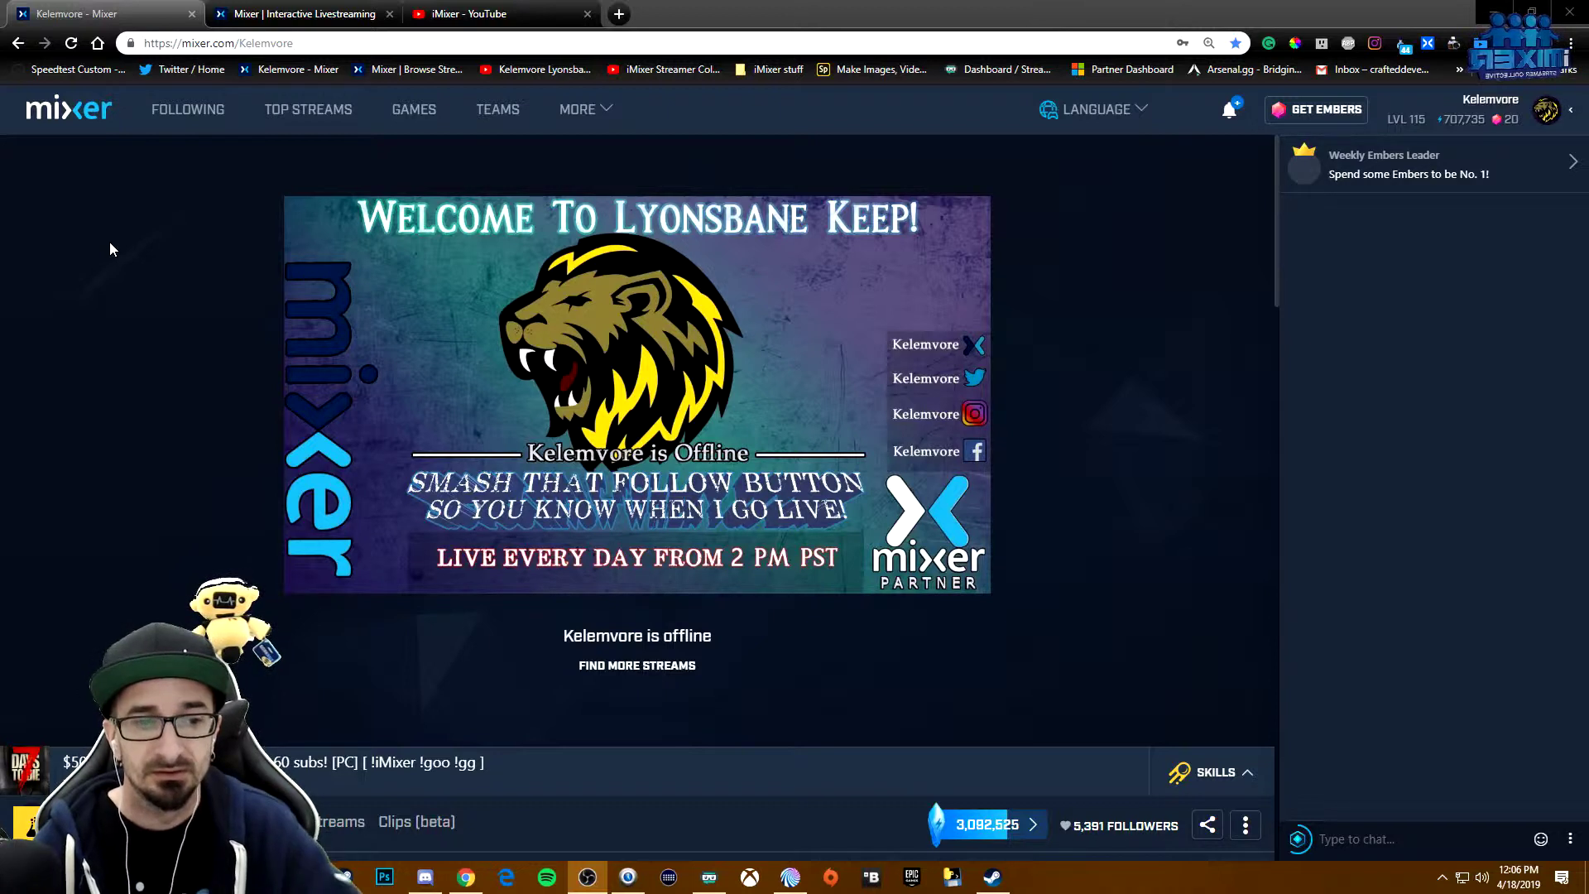
Step: In the Lyonsbane Keep Buttons project editor, view the Mods zone control's settings, then close them
{"action": "left_click", "coordinate": [275, 16]}
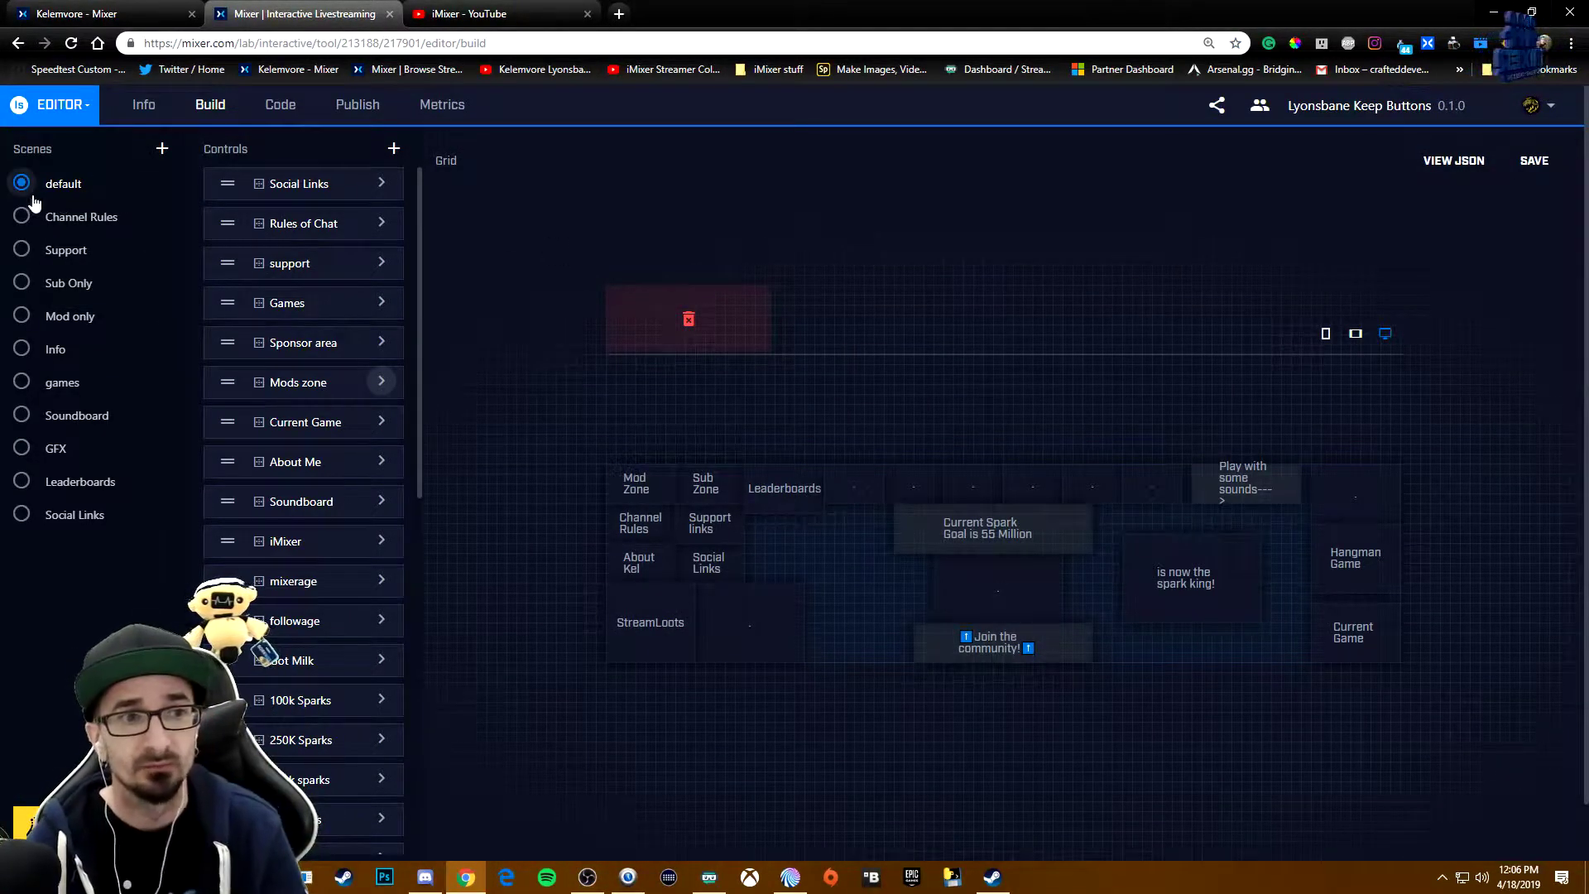
{"action": "left_click", "coordinate": [383, 383]}
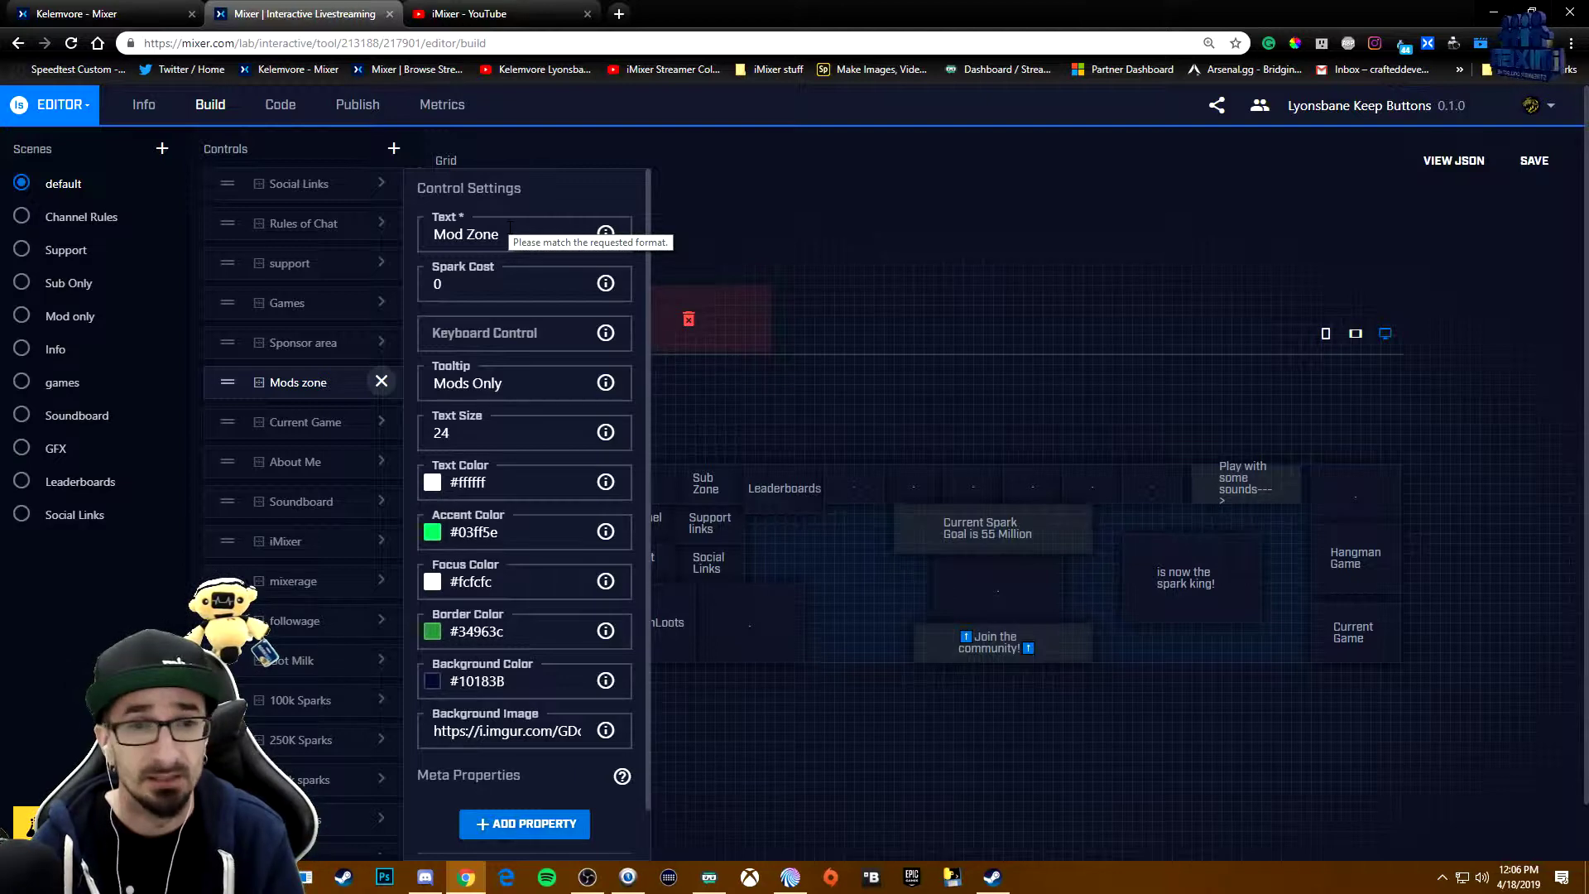
{"action": "left_click", "coordinate": [381, 381]}
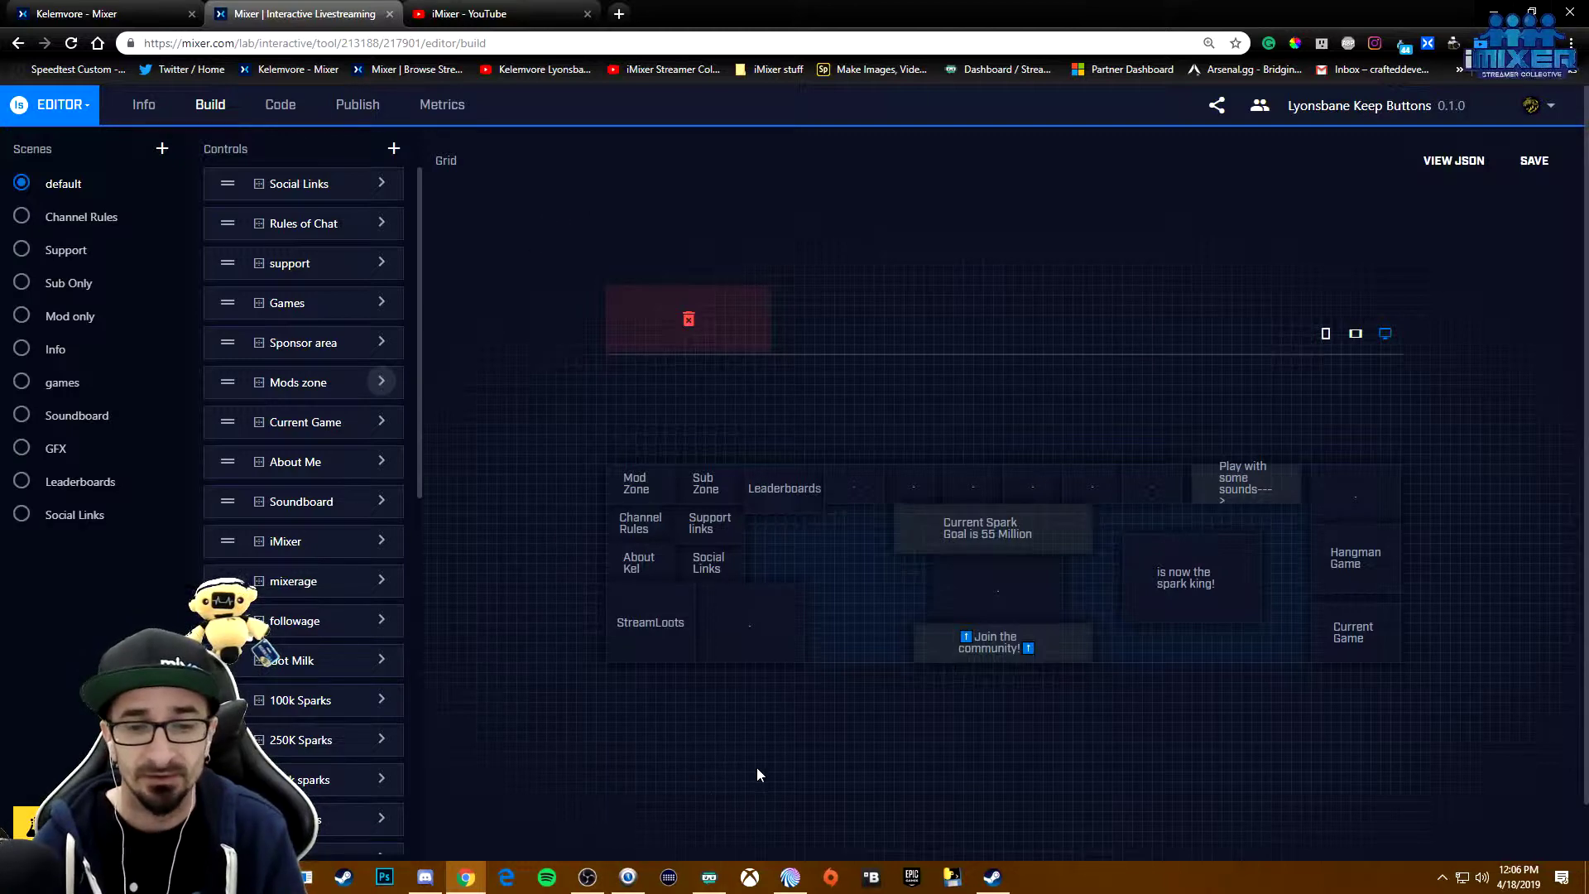
Step: Bring Mix It Up forward, find the Mods zone MixPlay button and add a new command for it
{"action": "left_click", "coordinate": [791, 884]}
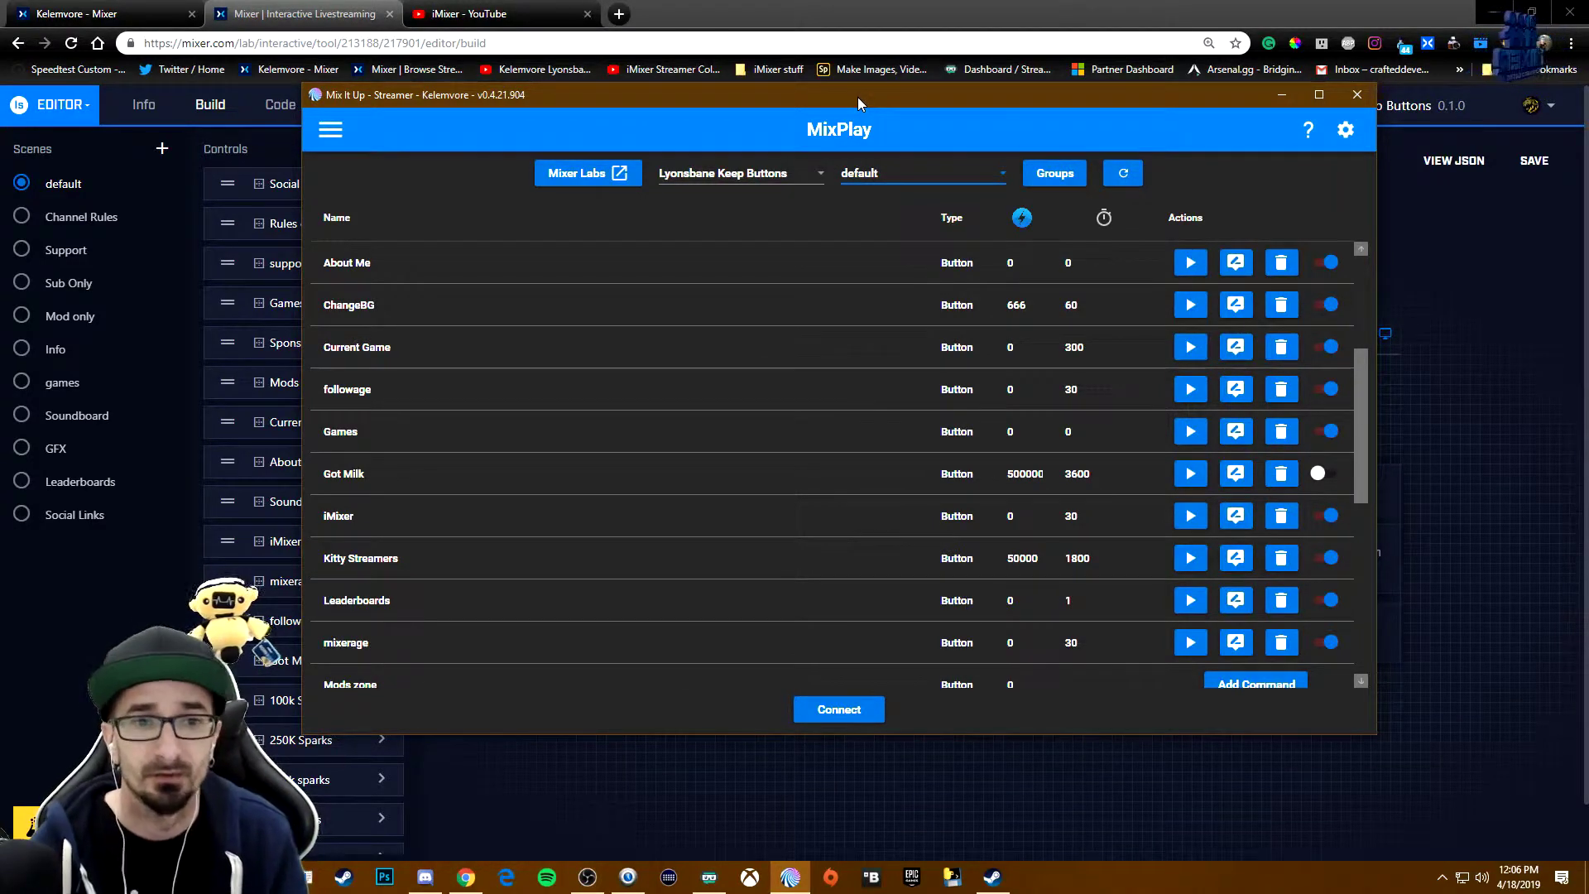
{"action": "scroll", "coordinate": [808, 391], "scroll_direction": "up", "scroll_amount": 2}
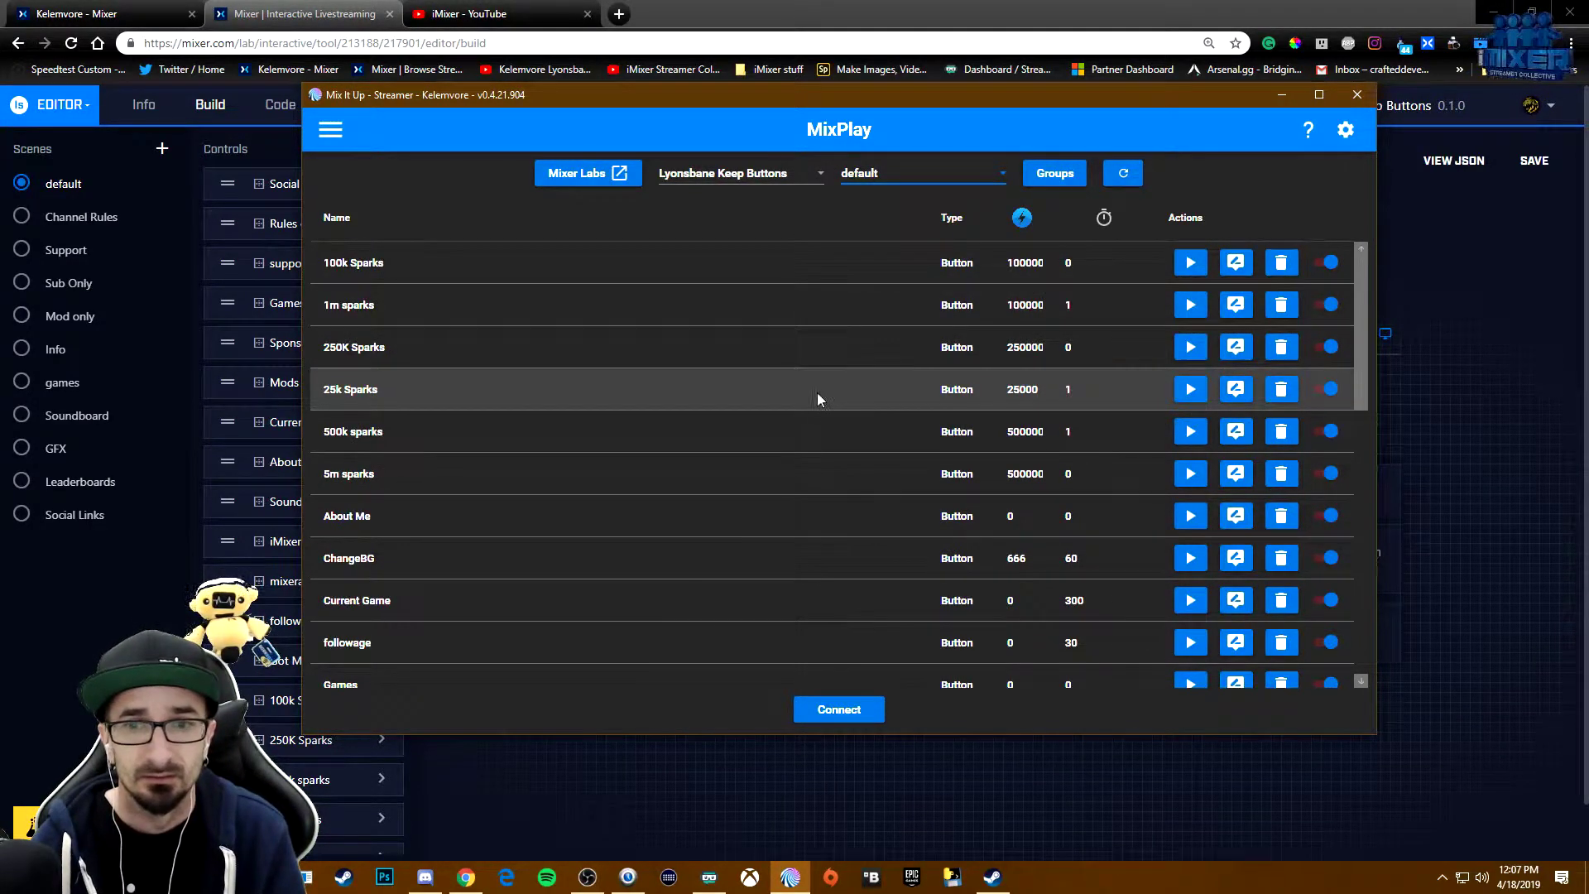
{"action": "scroll", "coordinate": [817, 393], "scroll_direction": "down", "scroll_amount": 3}
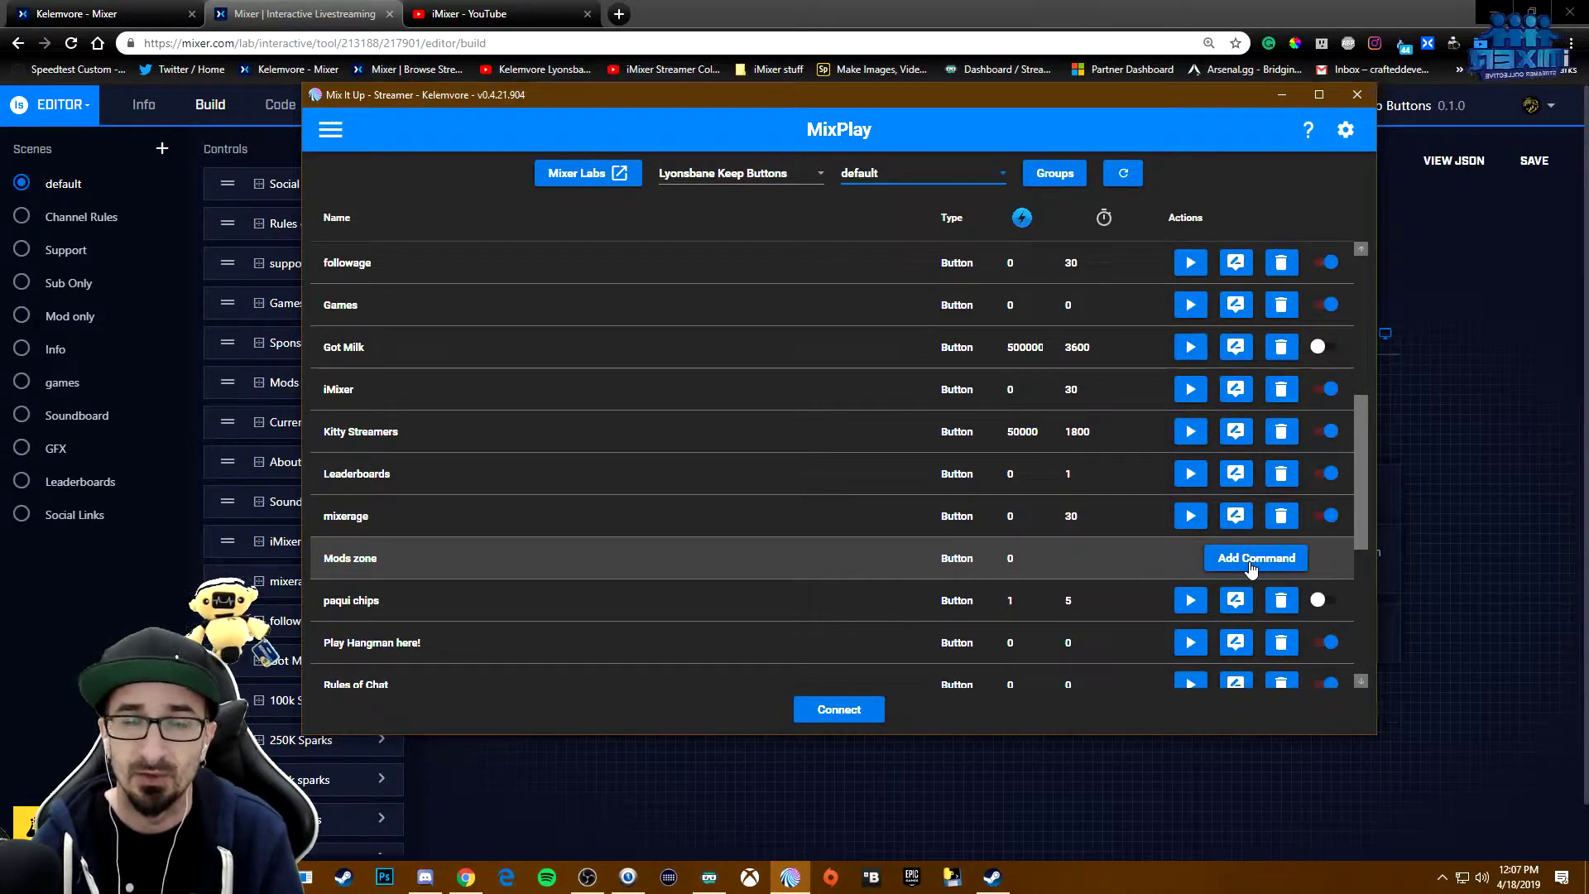
{"action": "left_click", "coordinate": [1252, 562]}
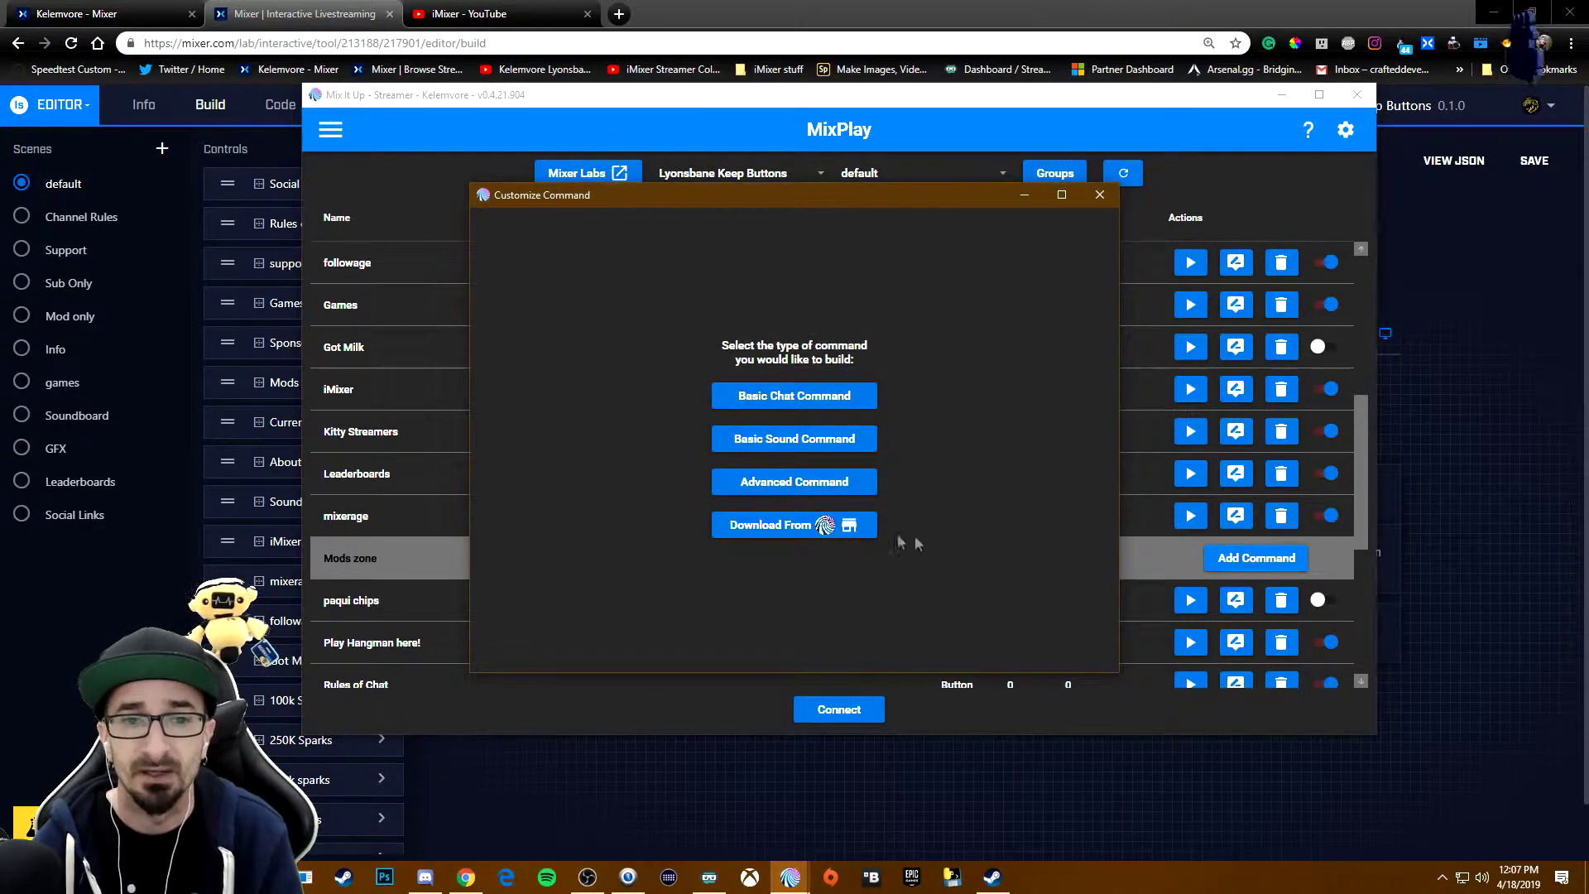
Step: Build the Mods zone command as an Advanced Command and add a MixPlay action to it
{"action": "left_click", "coordinate": [764, 488]}
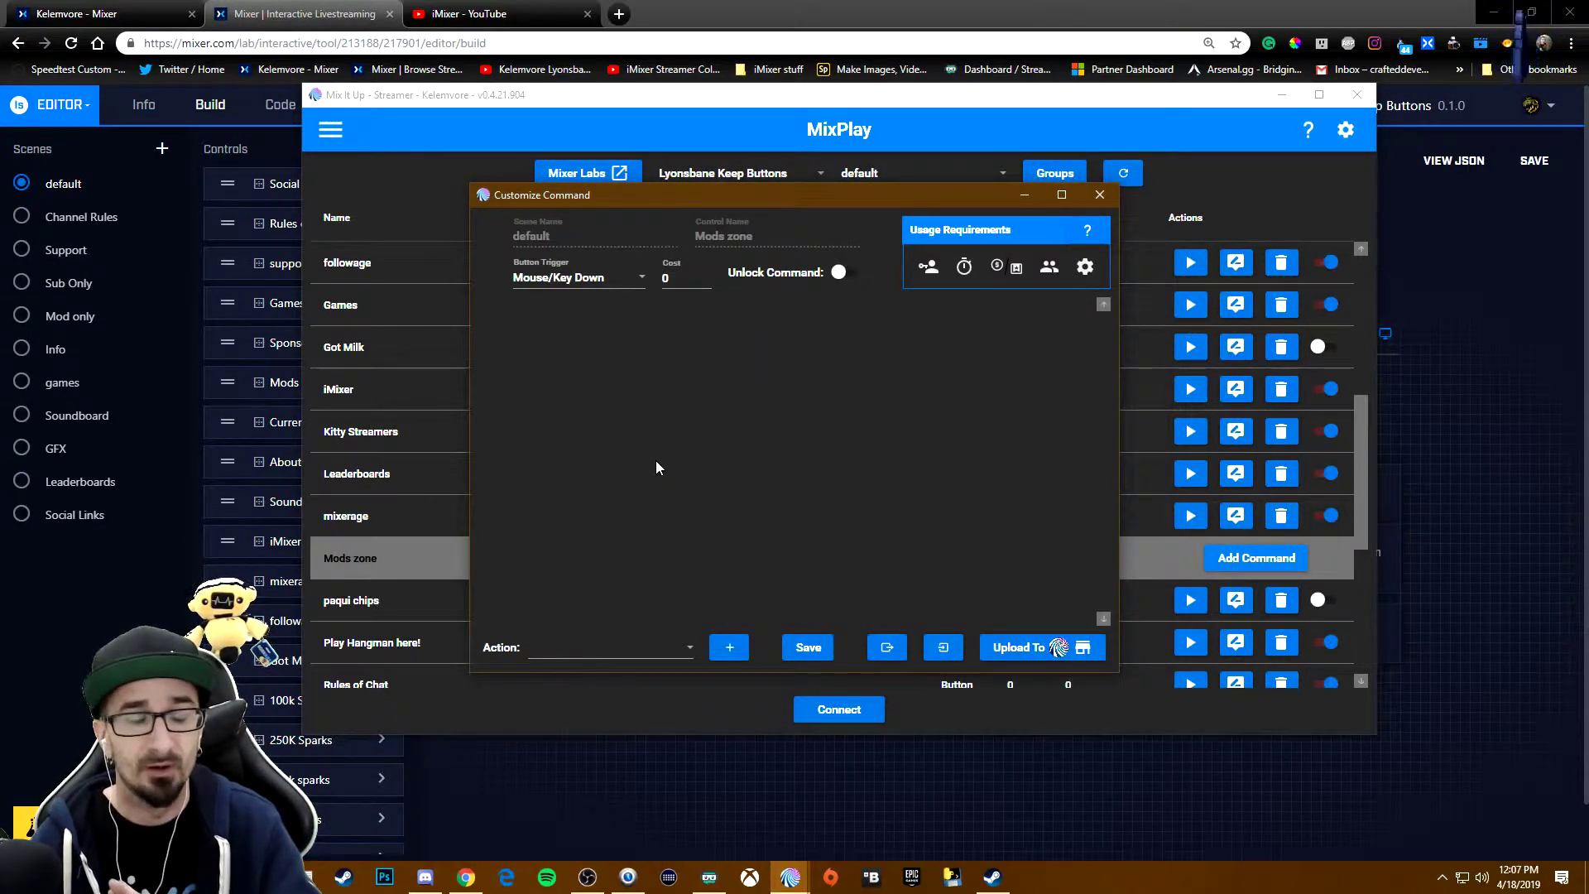
{"action": "left_click", "coordinate": [678, 652]}
{"action": "scroll", "coordinate": [620, 504], "scroll_direction": "down", "scroll_amount": 6}
{"action": "scroll", "coordinate": [613, 417], "scroll_direction": "up", "scroll_amount": 3}
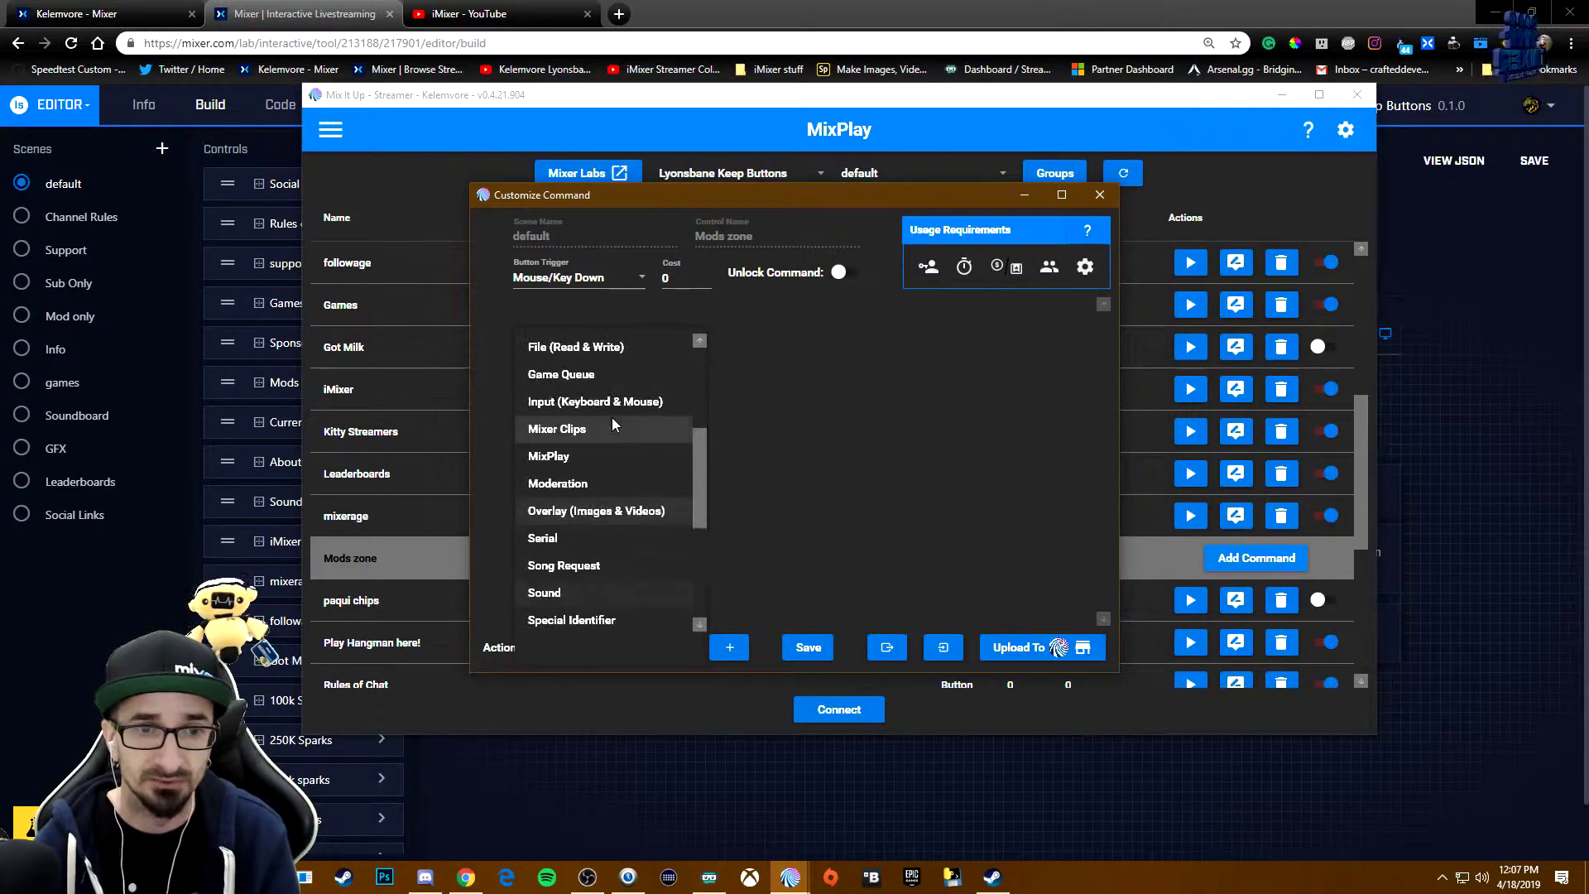
{"action": "scroll", "coordinate": [605, 480], "scroll_direction": "up", "scroll_amount": 1}
{"action": "scroll", "coordinate": [606, 487], "scroll_direction": "up", "scroll_amount": 1}
{"action": "scroll", "coordinate": [607, 487], "scroll_direction": "up", "scroll_amount": 1}
{"action": "scroll", "coordinate": [607, 488], "scroll_direction": "down", "scroll_amount": 1}
{"action": "scroll", "coordinate": [608, 496], "scroll_direction": "down", "scroll_amount": 2}
{"action": "scroll", "coordinate": [607, 510], "scroll_direction": "down", "scroll_amount": 2}
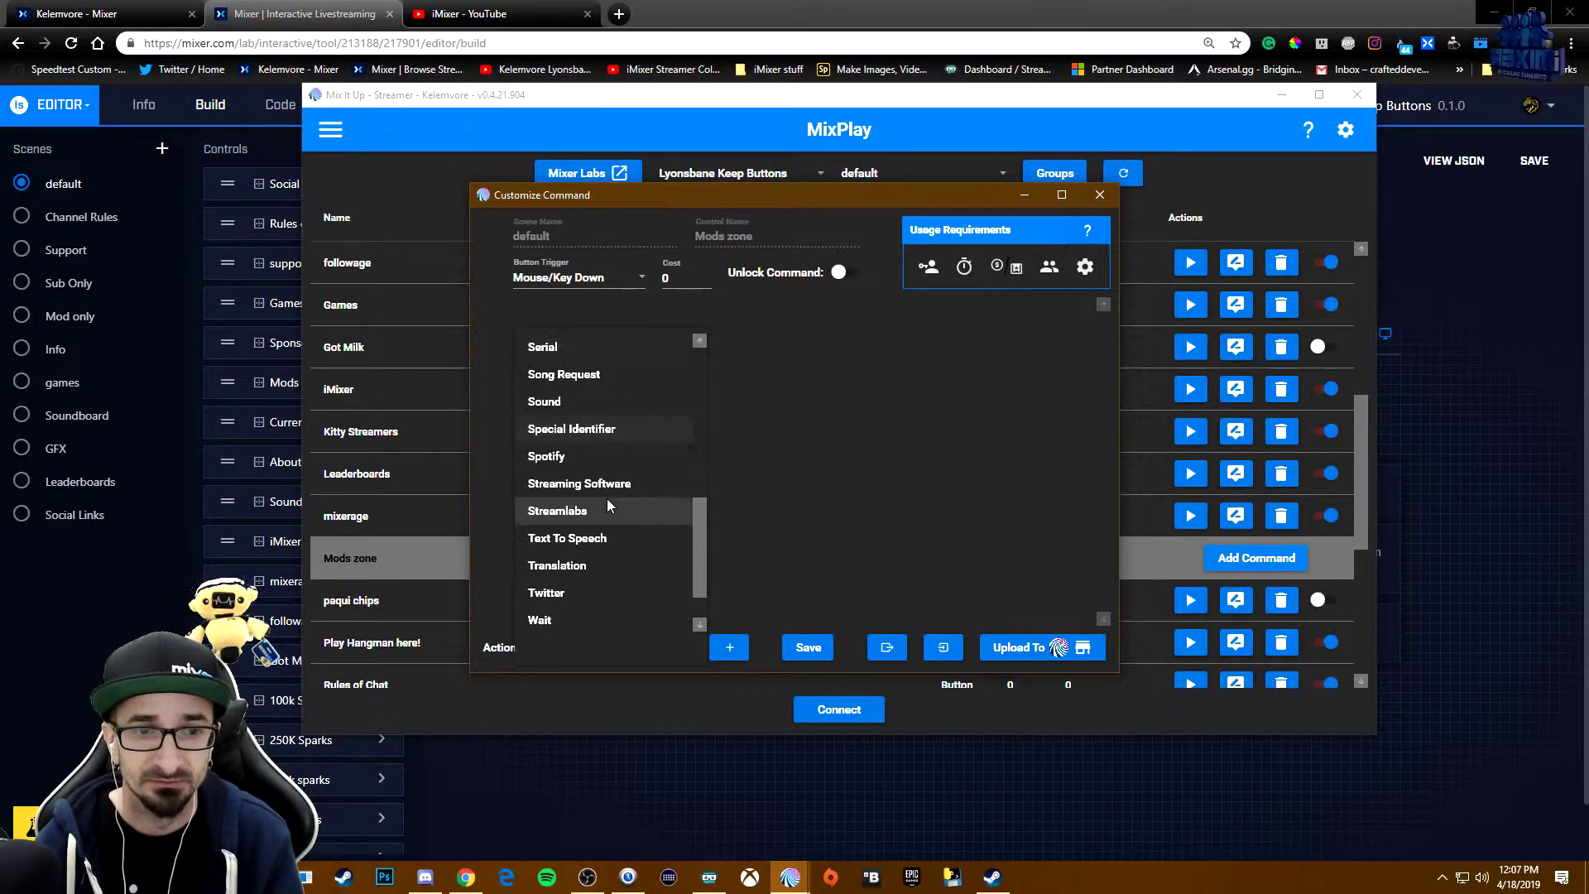
{"action": "scroll", "coordinate": [605, 476], "scroll_direction": "up", "scroll_amount": 1}
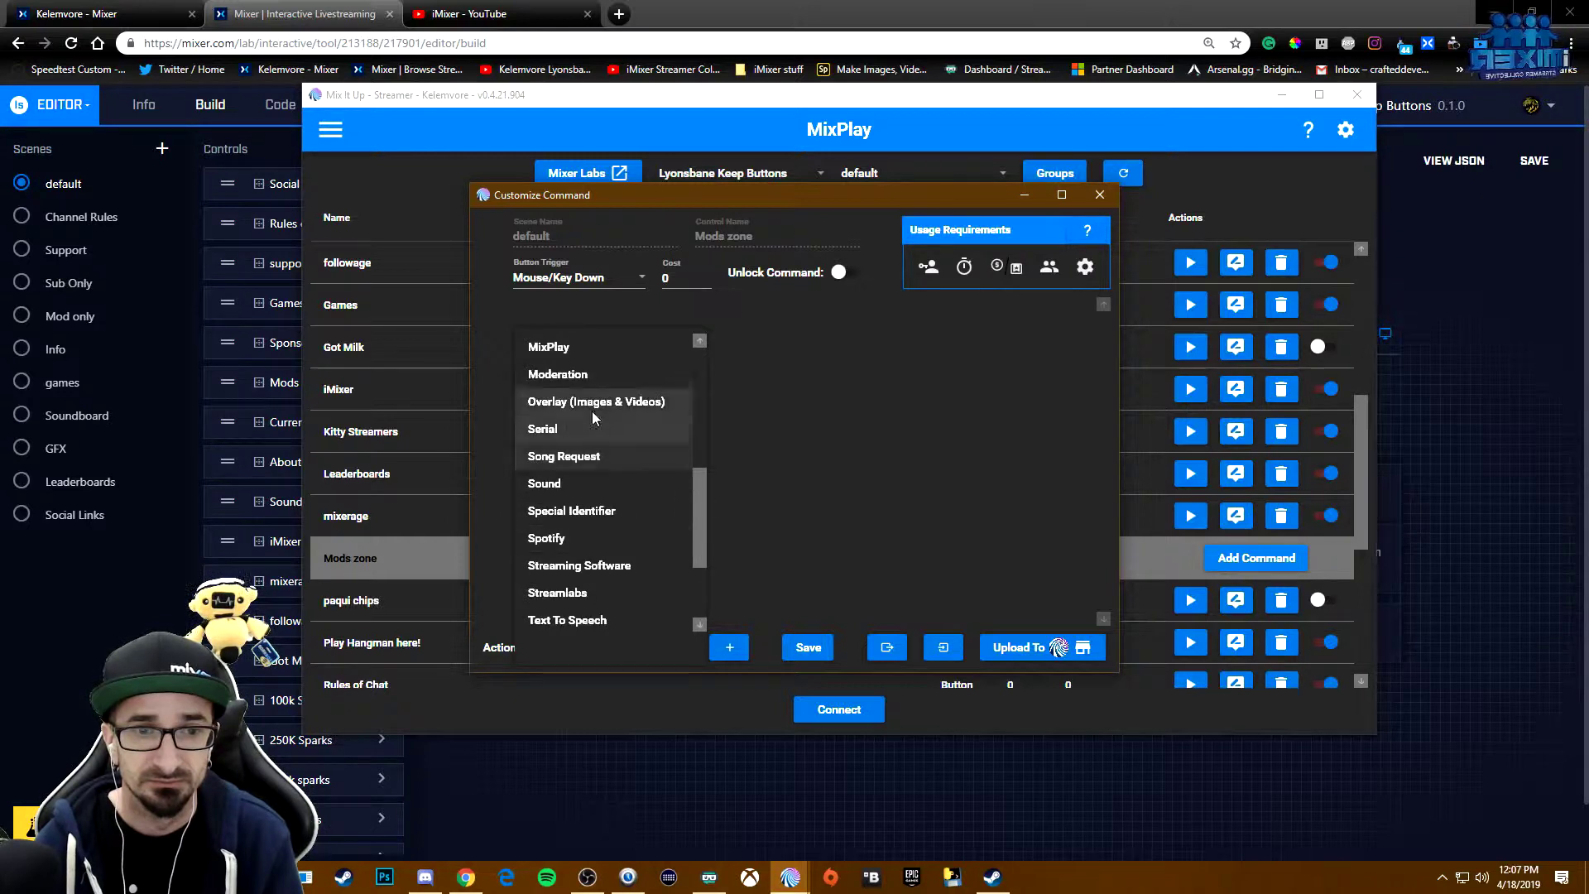
{"action": "left_click", "coordinate": [553, 346]}
{"action": "left_click", "coordinate": [730, 652]}
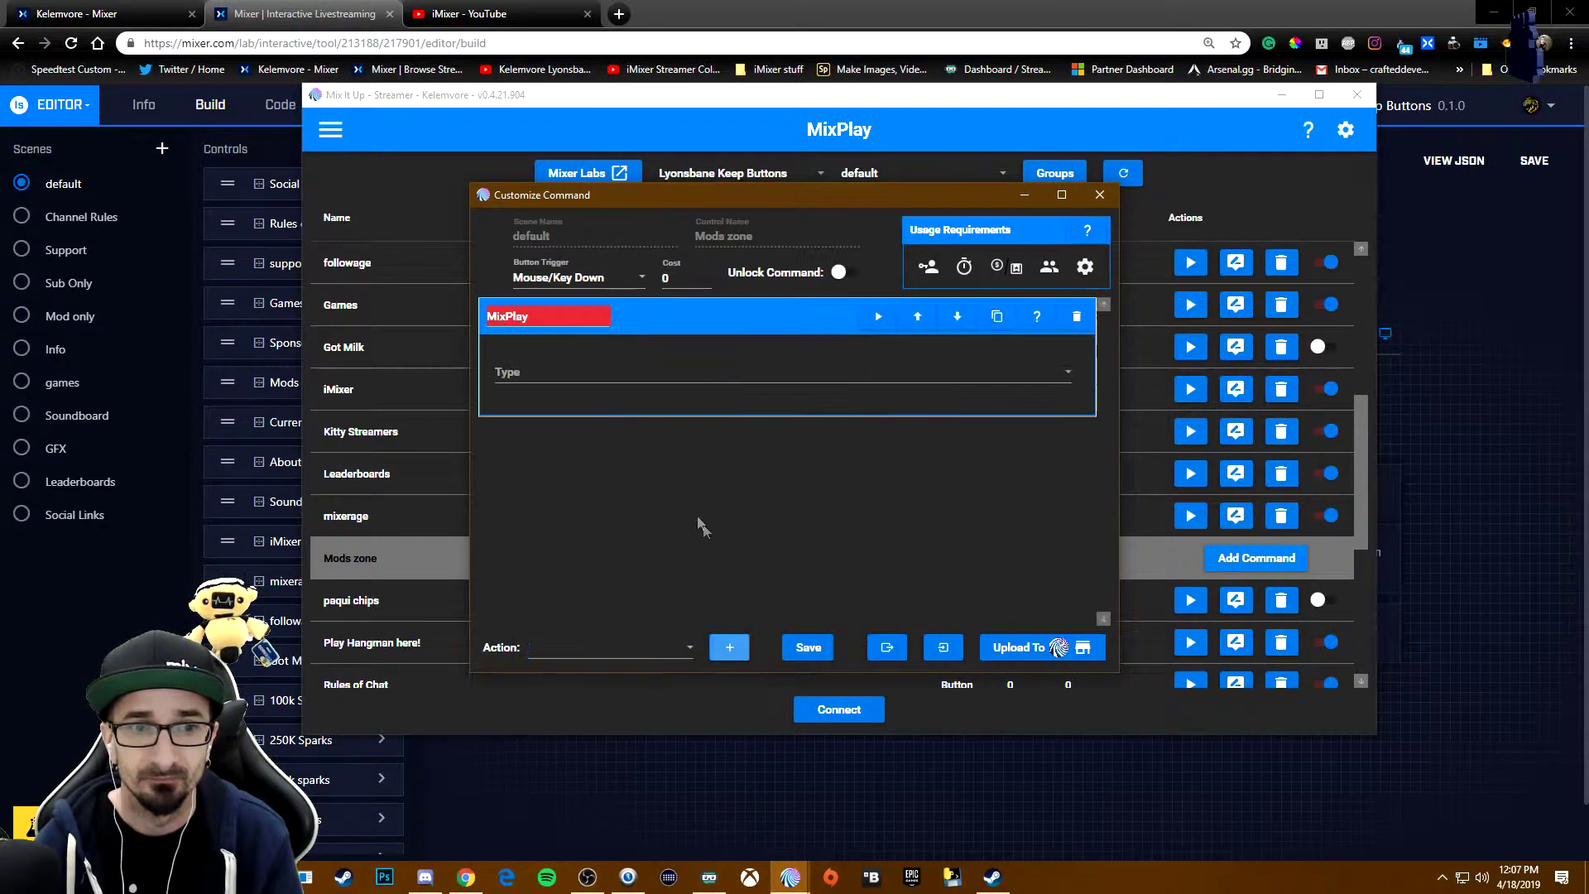
{"action": "left_click", "coordinate": [554, 379]}
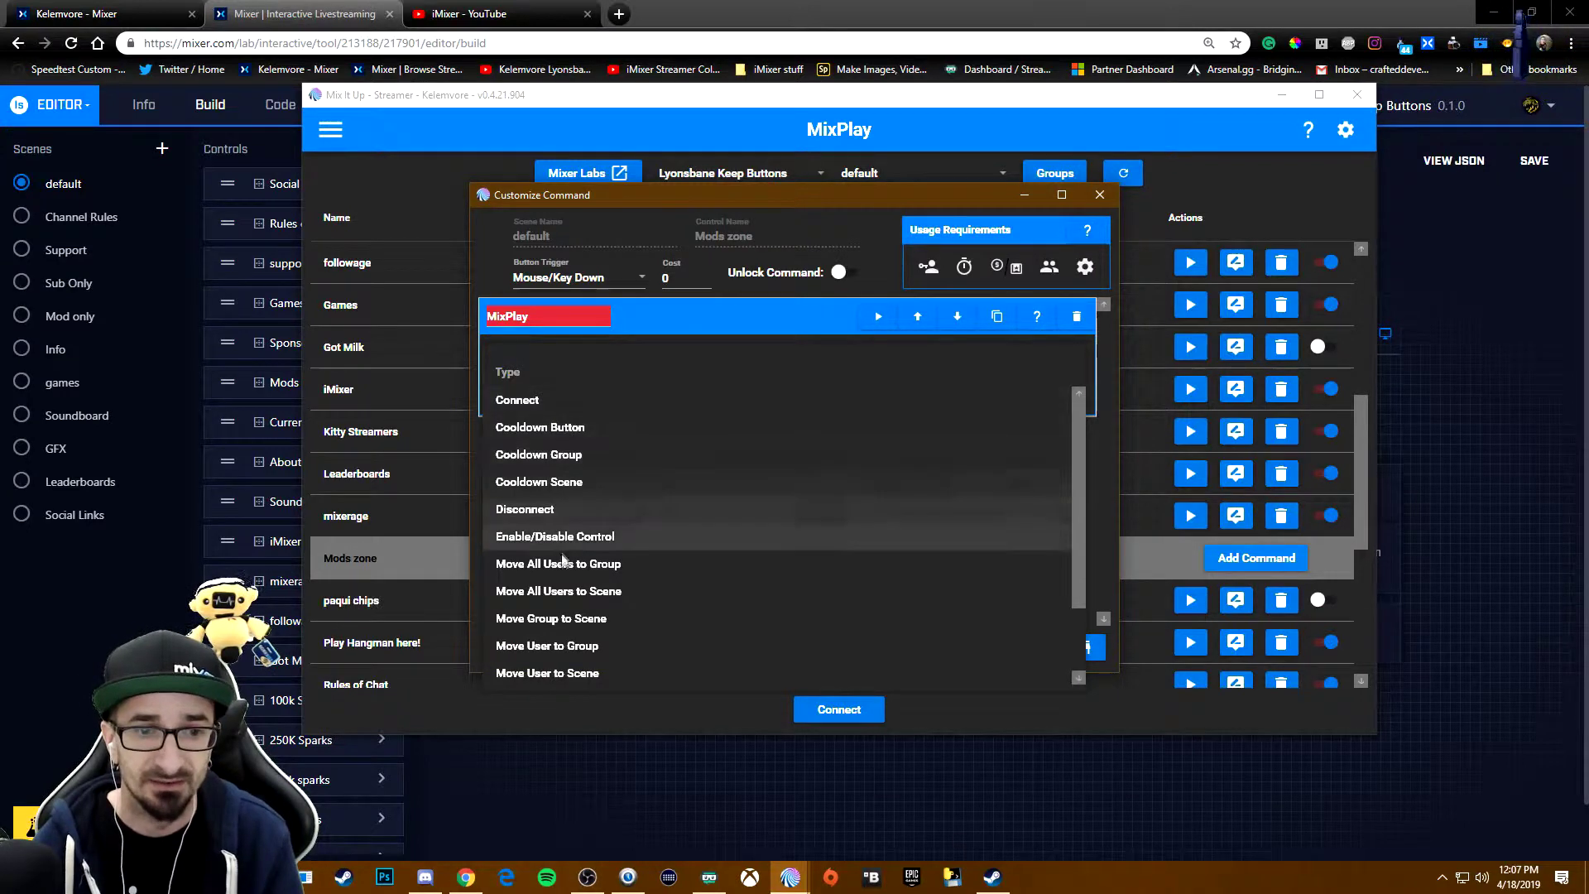
Step: Set the MixPlay action type to Move User to Scene and restrict the command to Mod permission
{"action": "scroll", "coordinate": [560, 640], "scroll_direction": "down", "scroll_amount": 2}
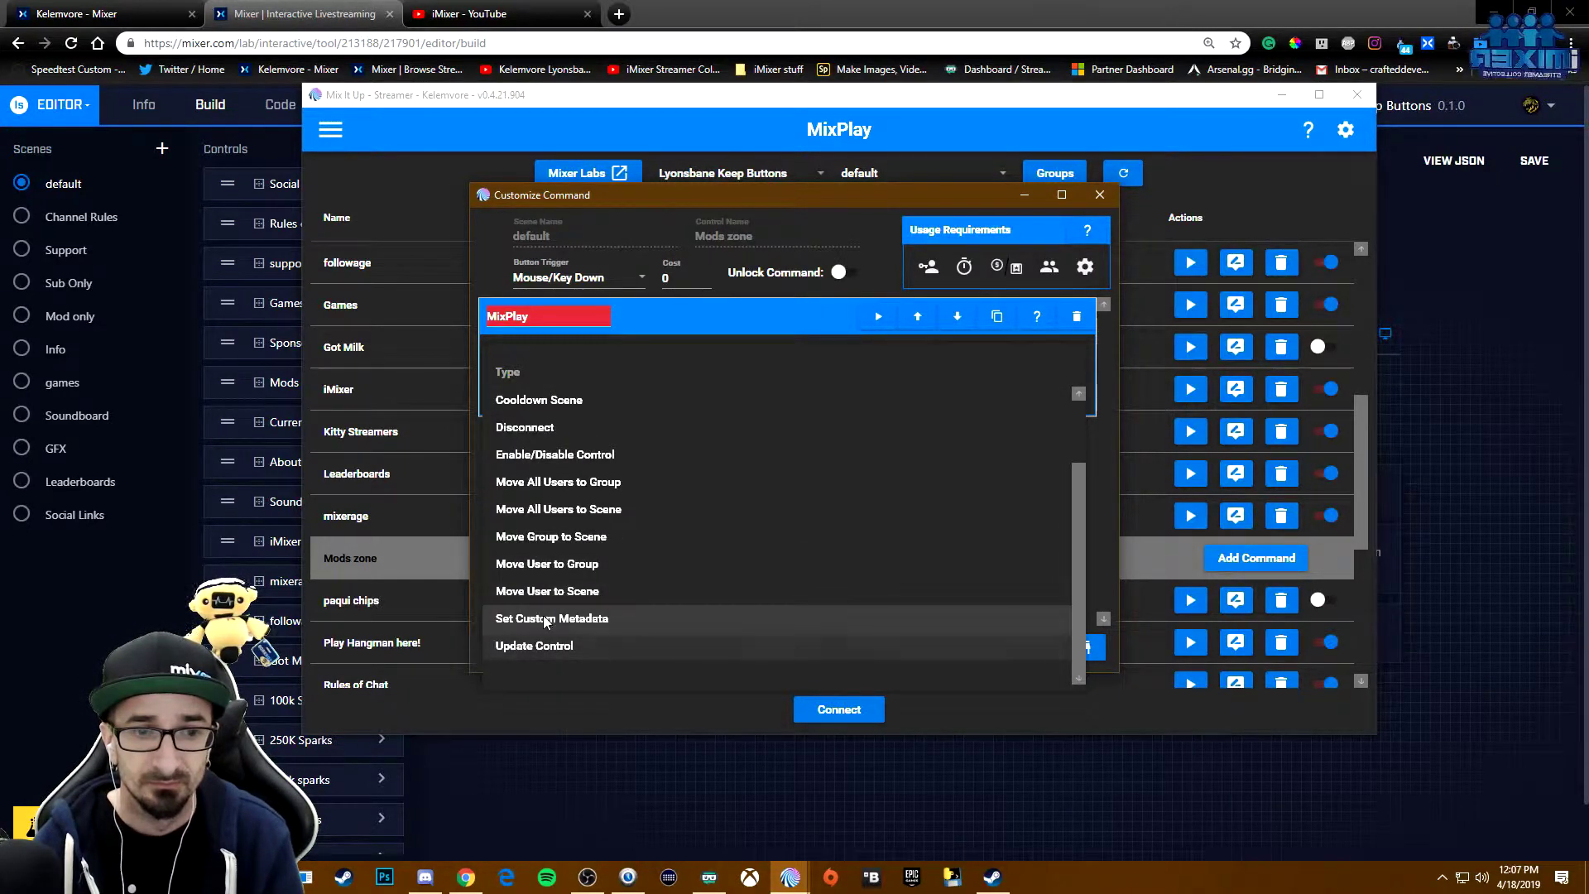
{"action": "left_click", "coordinate": [557, 593]}
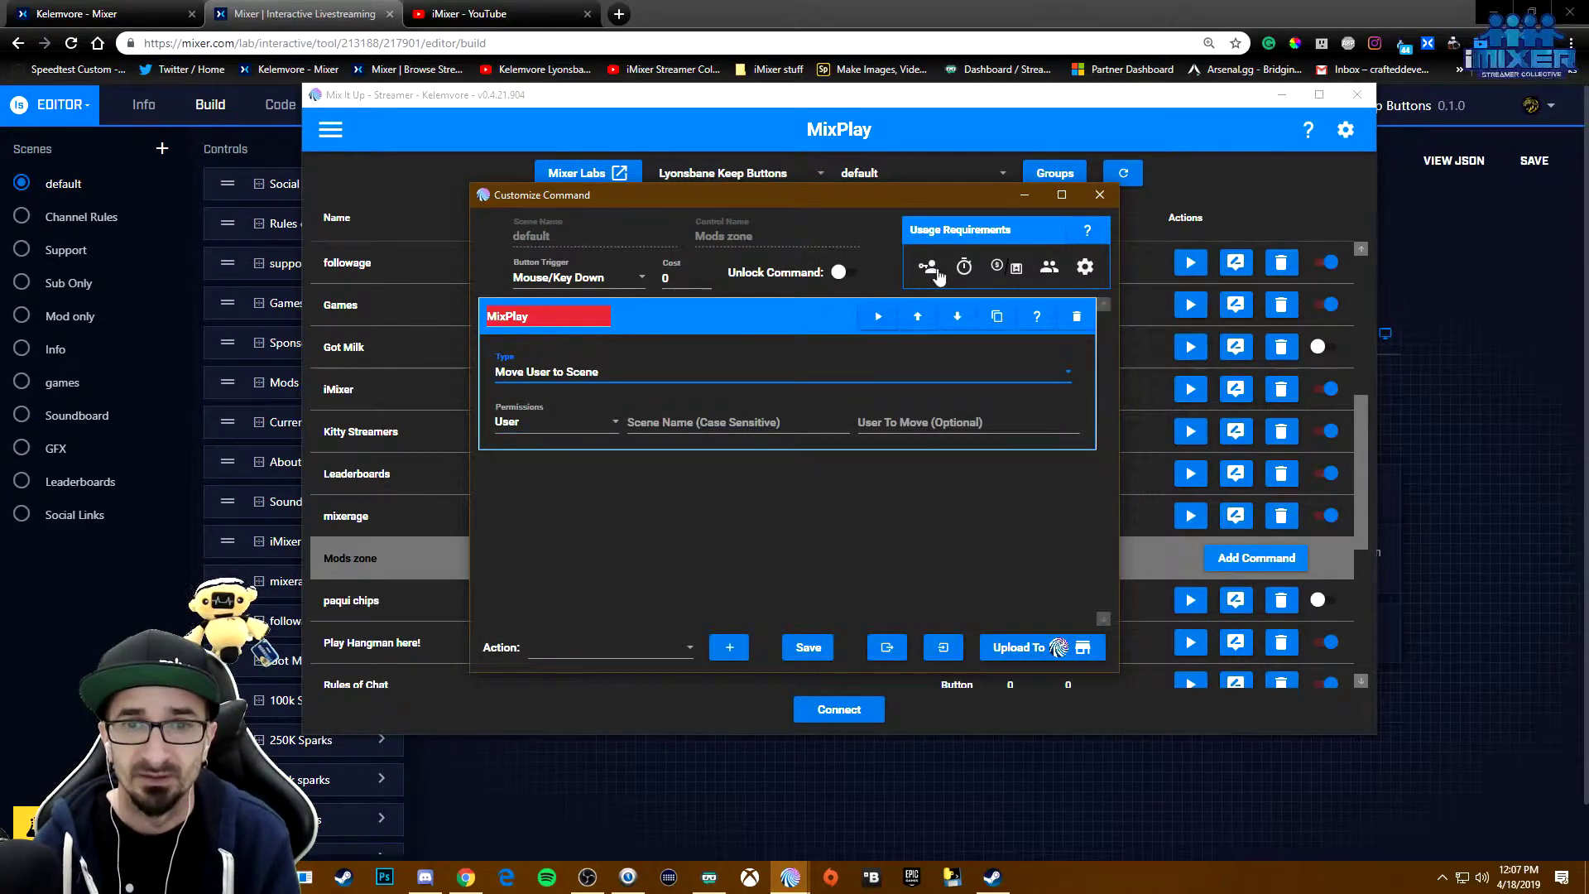
{"action": "left_click", "coordinate": [933, 269]}
{"action": "left_click", "coordinate": [937, 318]}
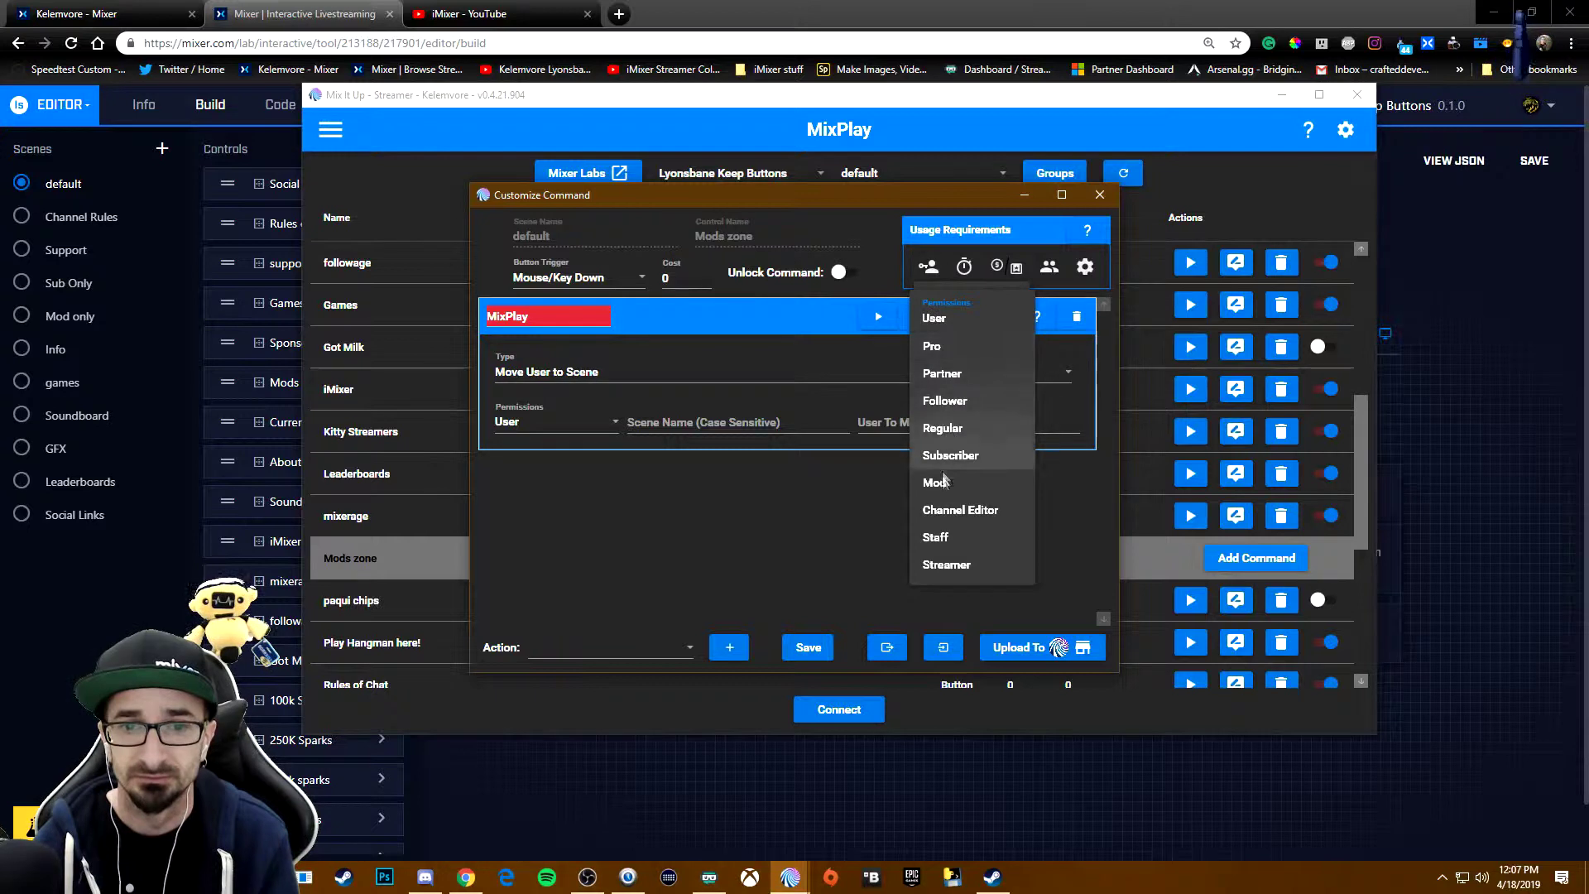
{"action": "left_click", "coordinate": [937, 481]}
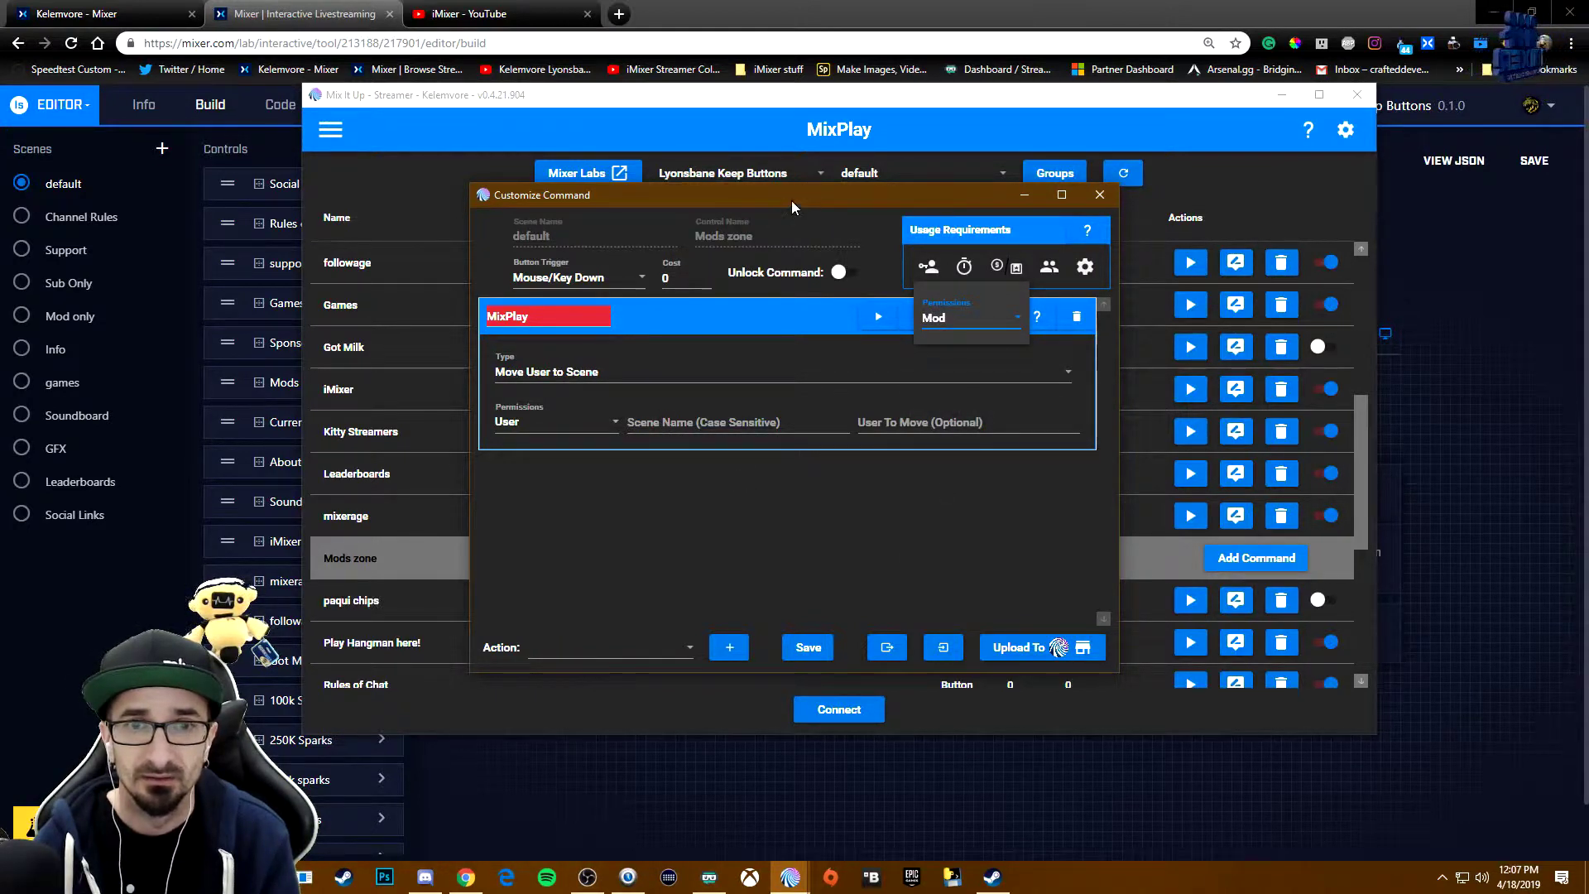
{"action": "left_click", "coordinate": [800, 220]}
Step: Check the exact scene names, enter 'Mod only' as the target scene, and save the command
{"action": "left_click_drag", "start_coordinate": [807, 203], "coordinate": [889, 285]}
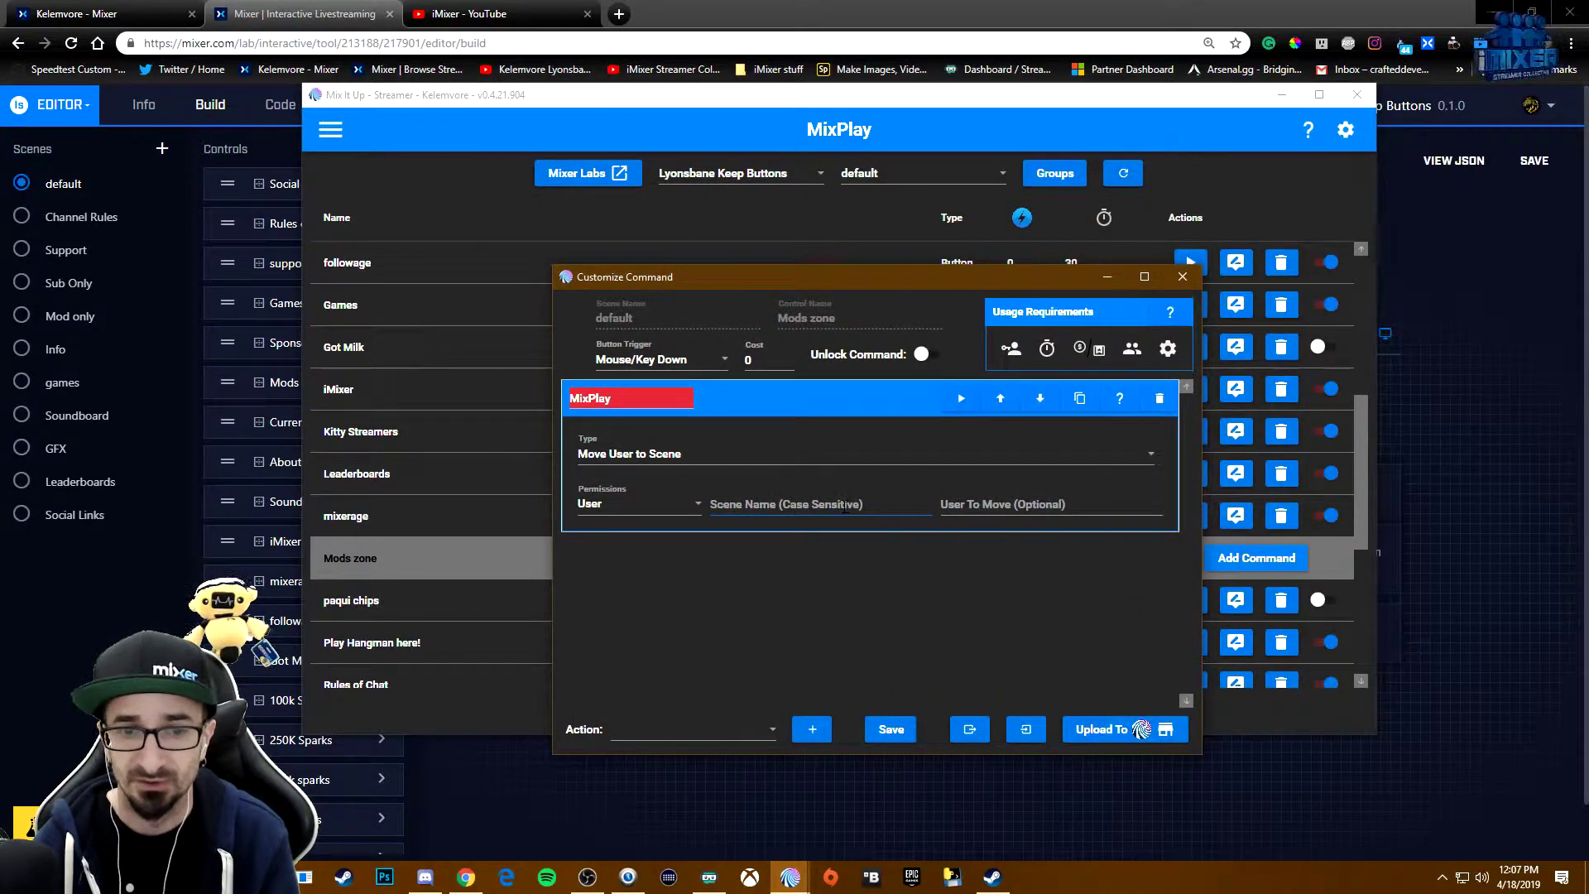
{"action": "left_click", "coordinate": [884, 176]}
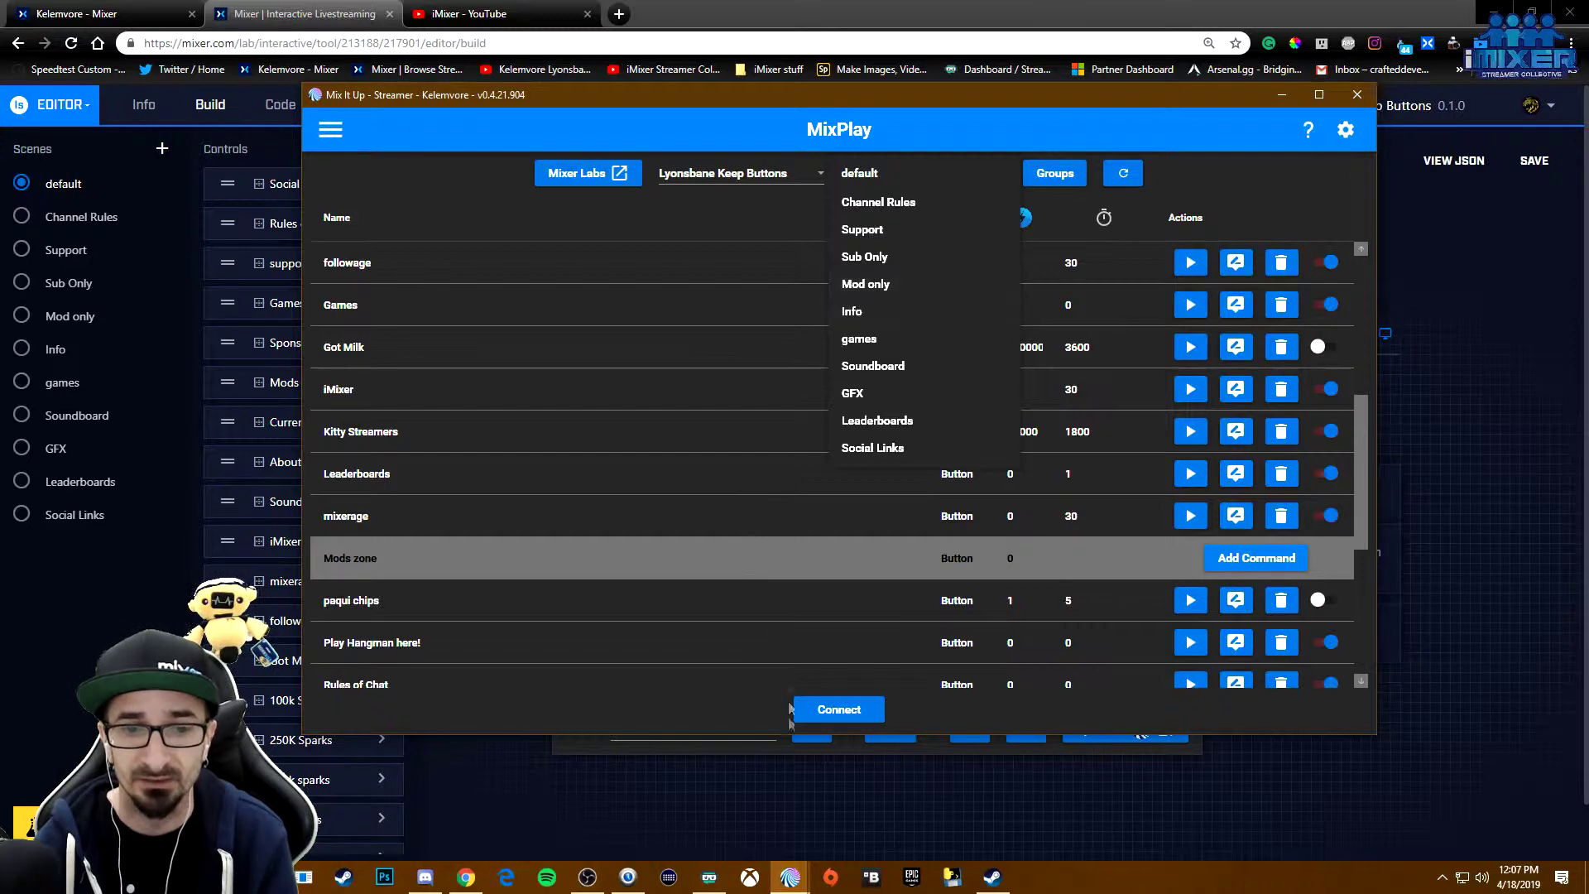
{"action": "left_click", "coordinate": [800, 868]}
{"action": "left_click", "coordinate": [873, 803]}
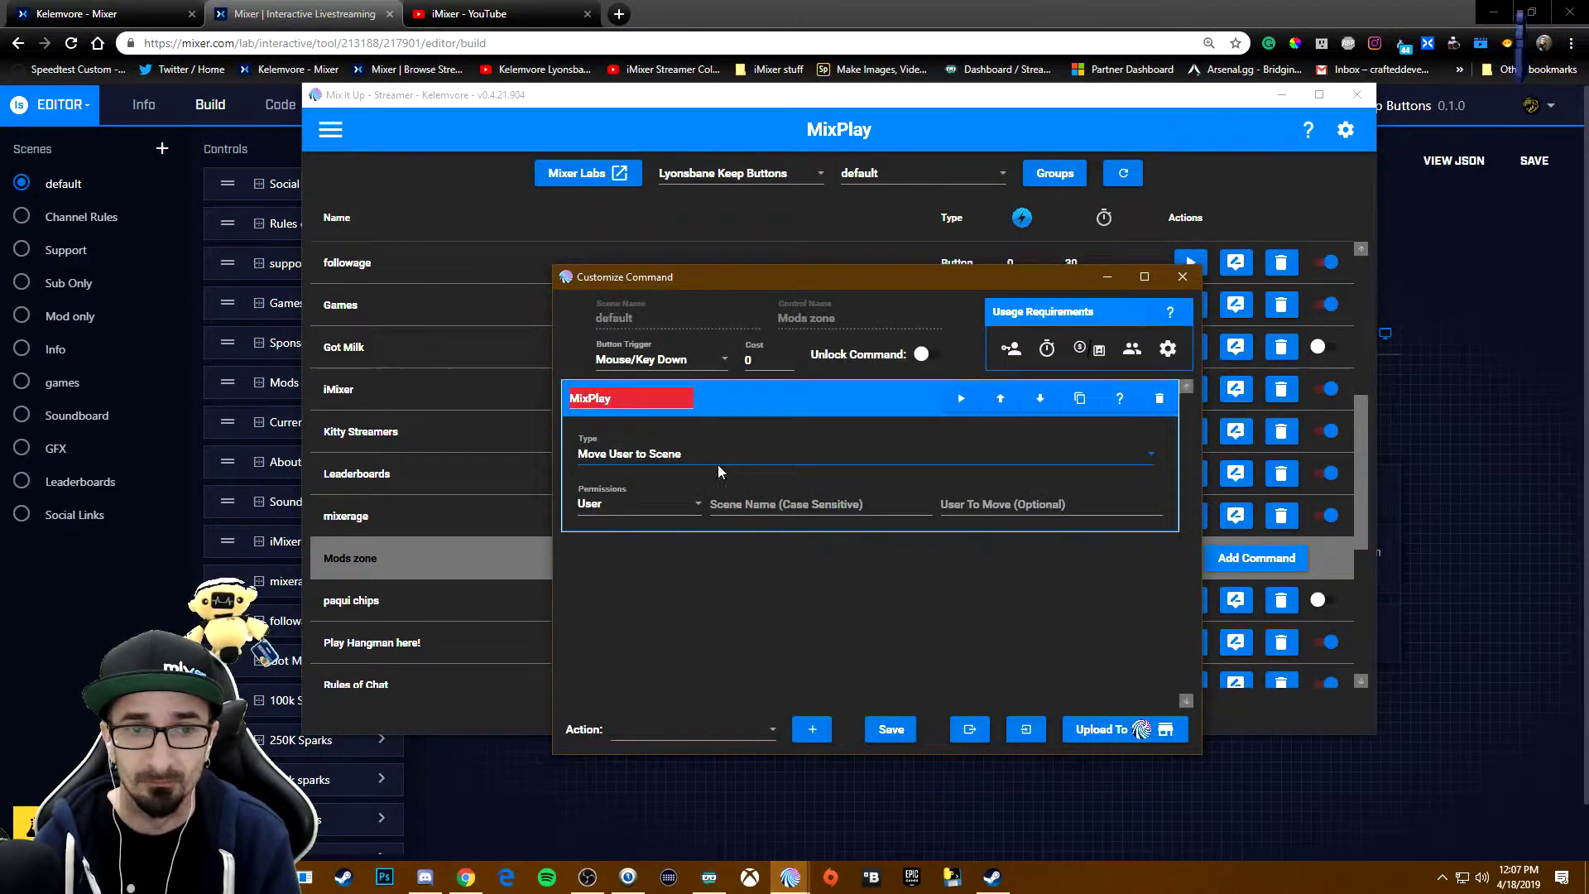
{"action": "left_click", "coordinate": [774, 507]}
{"action": "type", "text": "Mod only"}
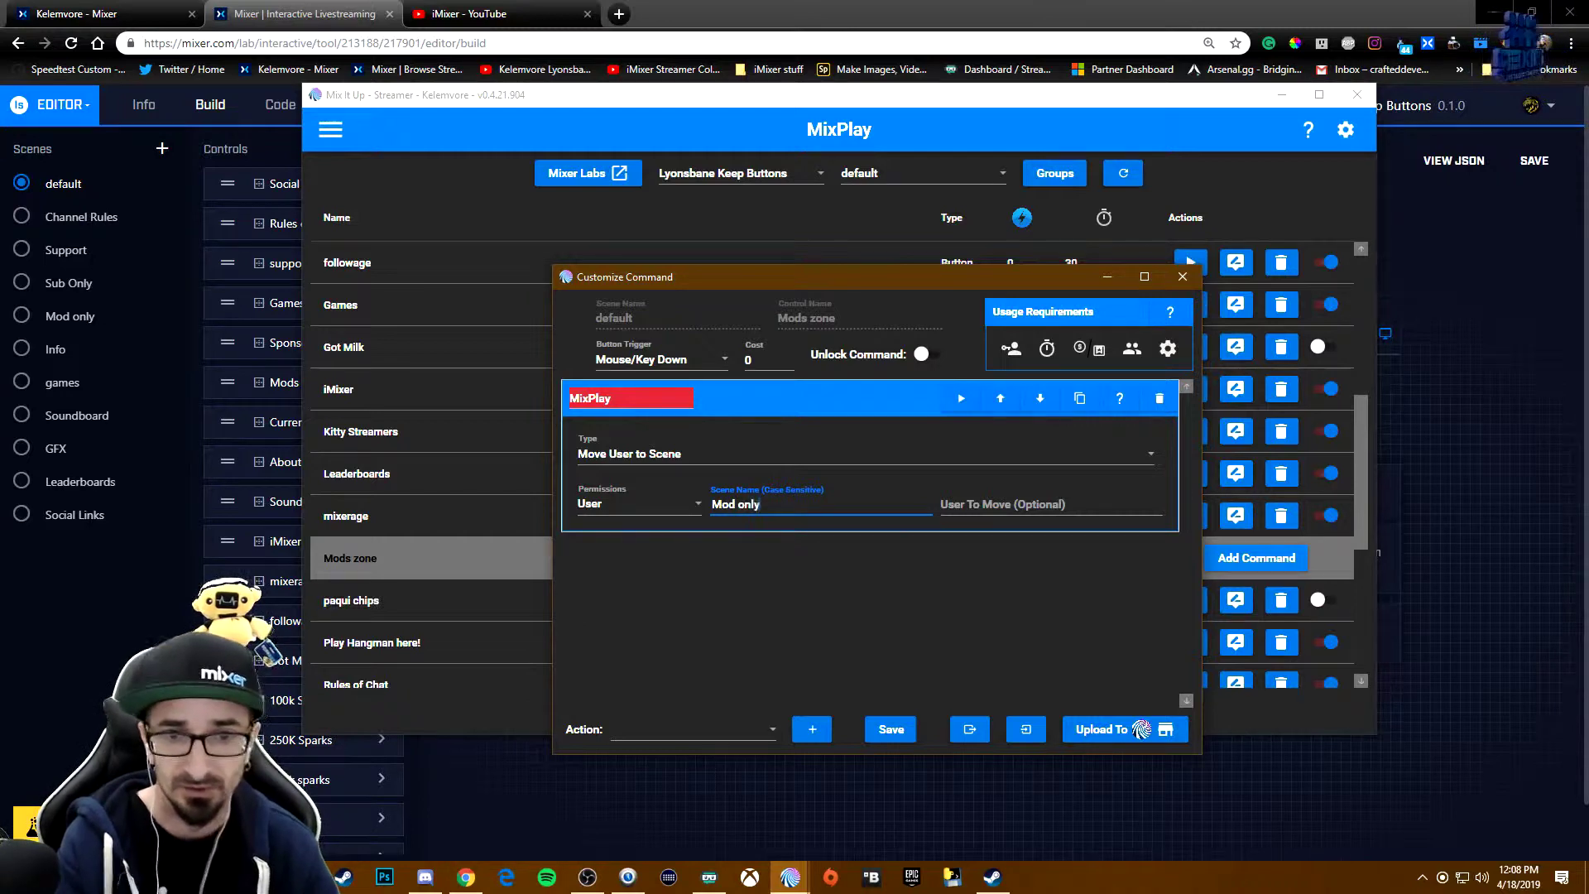
{"action": "left_click", "coordinate": [793, 598]}
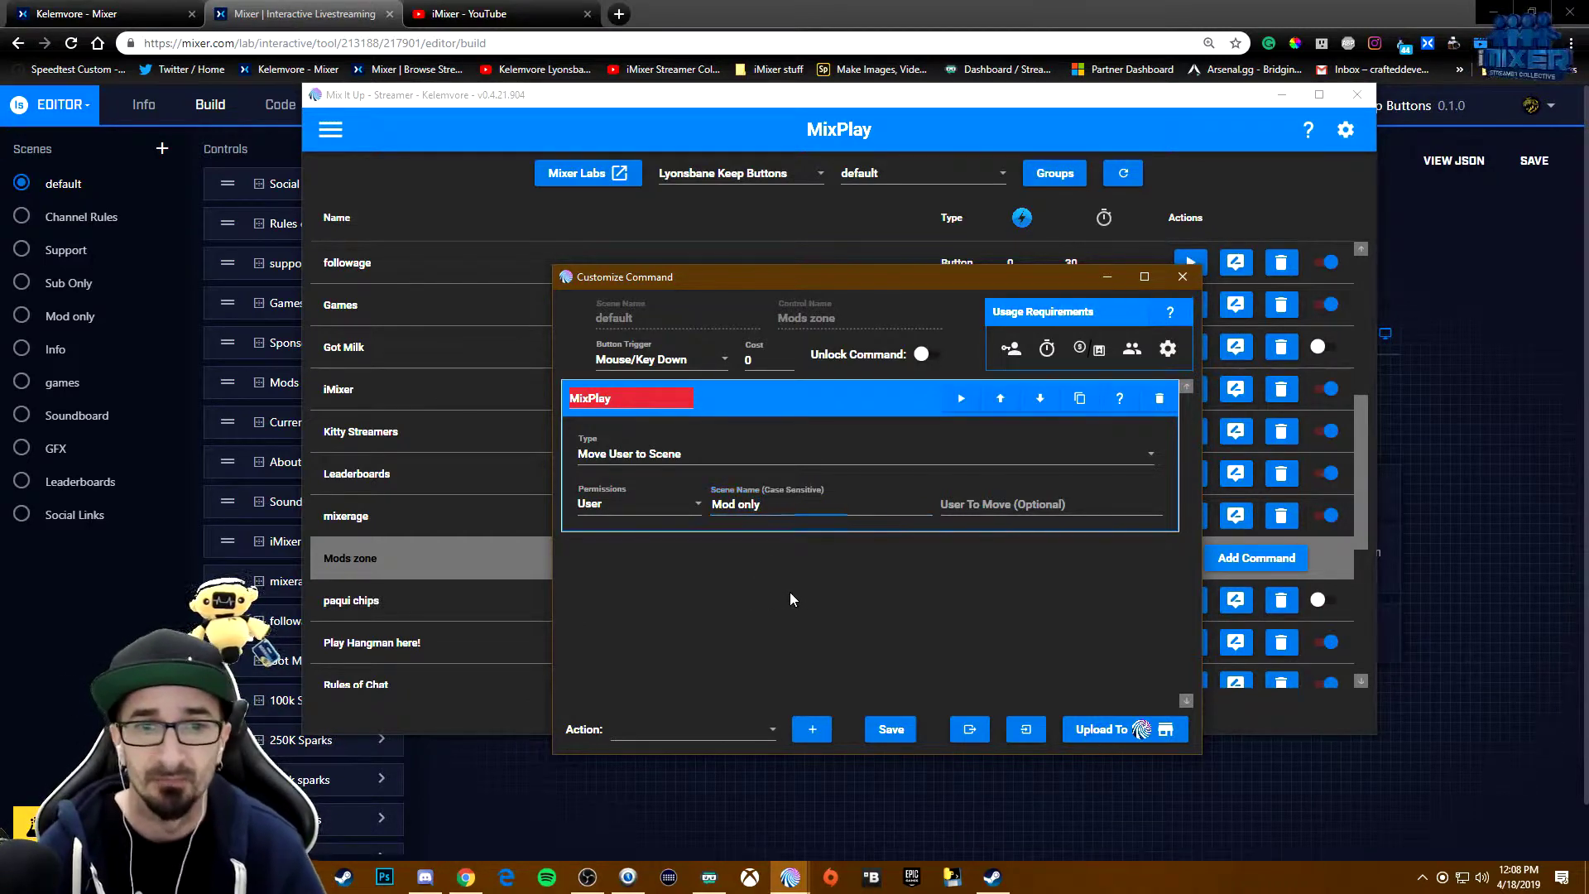
{"action": "left_click", "coordinate": [894, 732]}
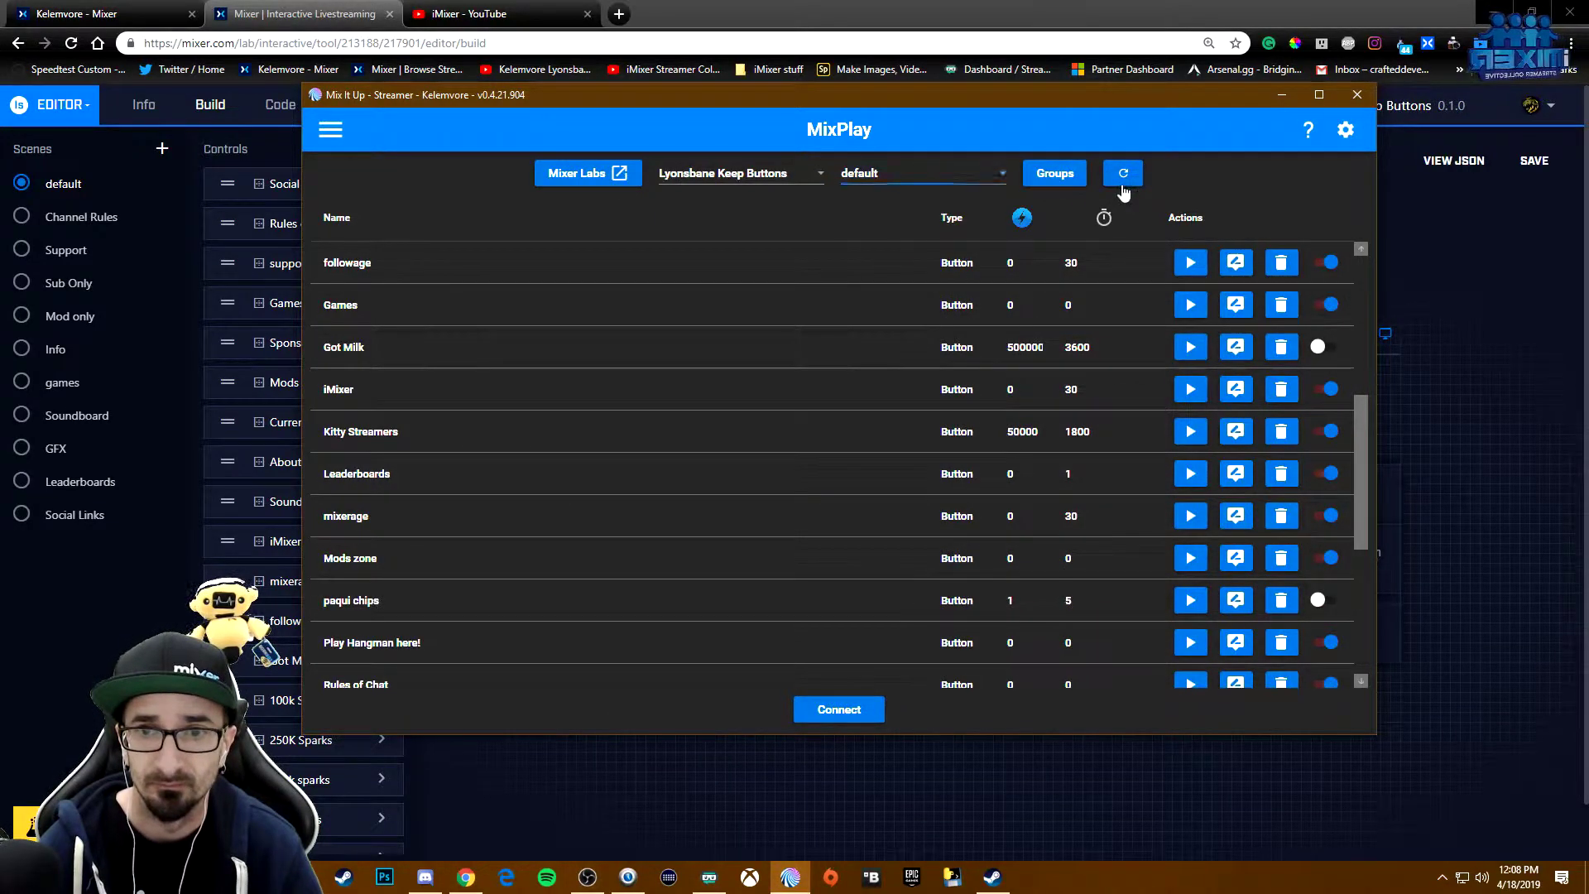
Step: Refresh the MixPlay buttons from Mixer and connect MixPlay to the Kelemvore channel
{"action": "left_click", "coordinate": [1123, 175]}
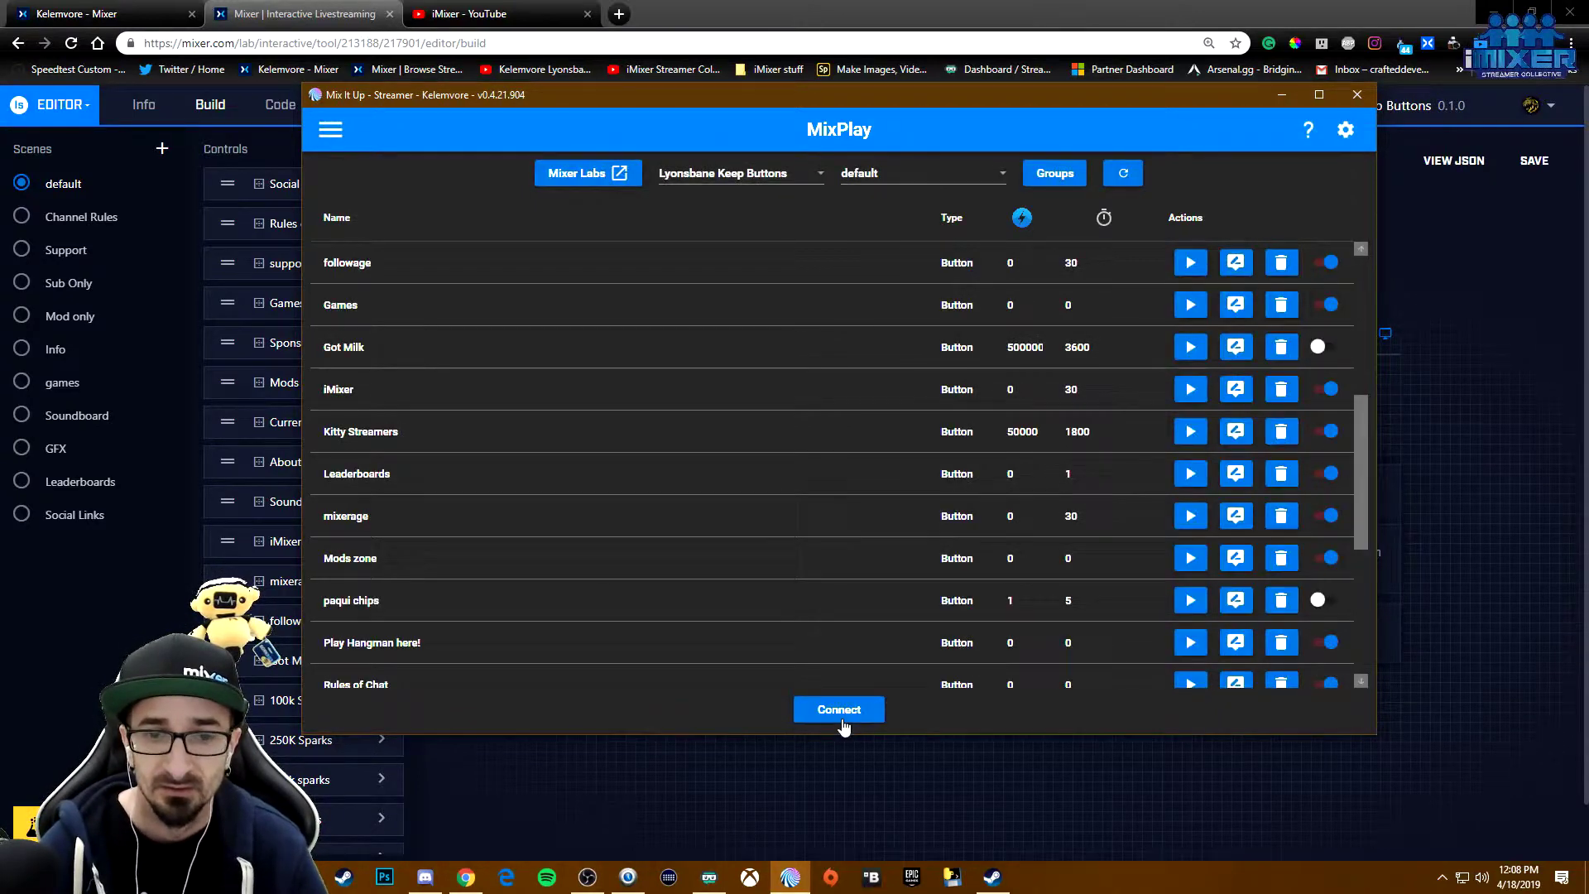
{"action": "left_click", "coordinate": [840, 710]}
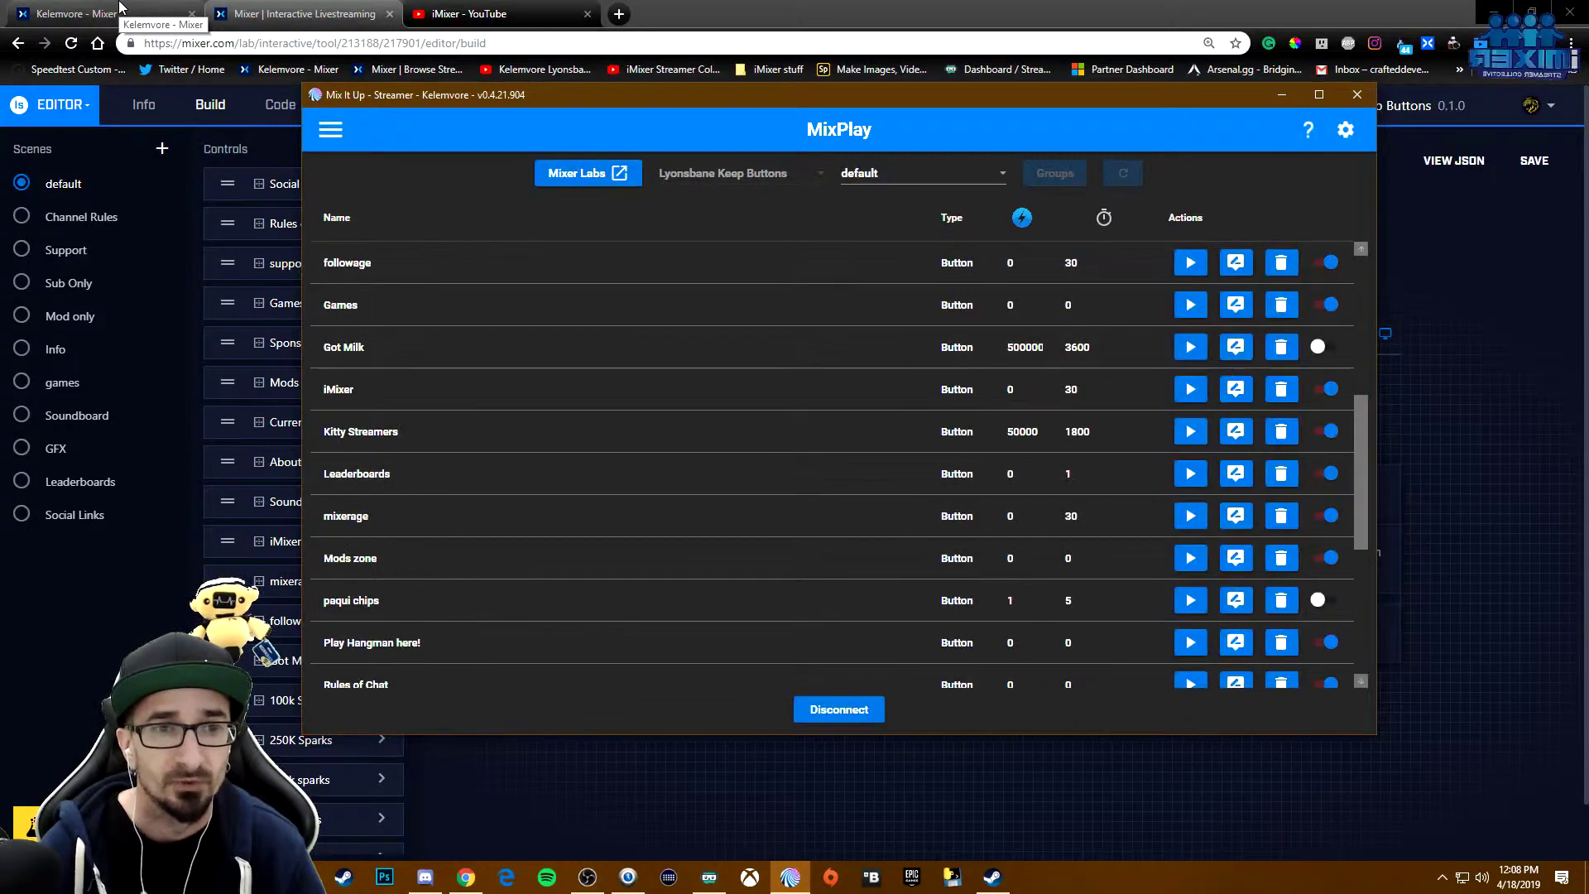
{"action": "left_click", "coordinate": [120, 9]}
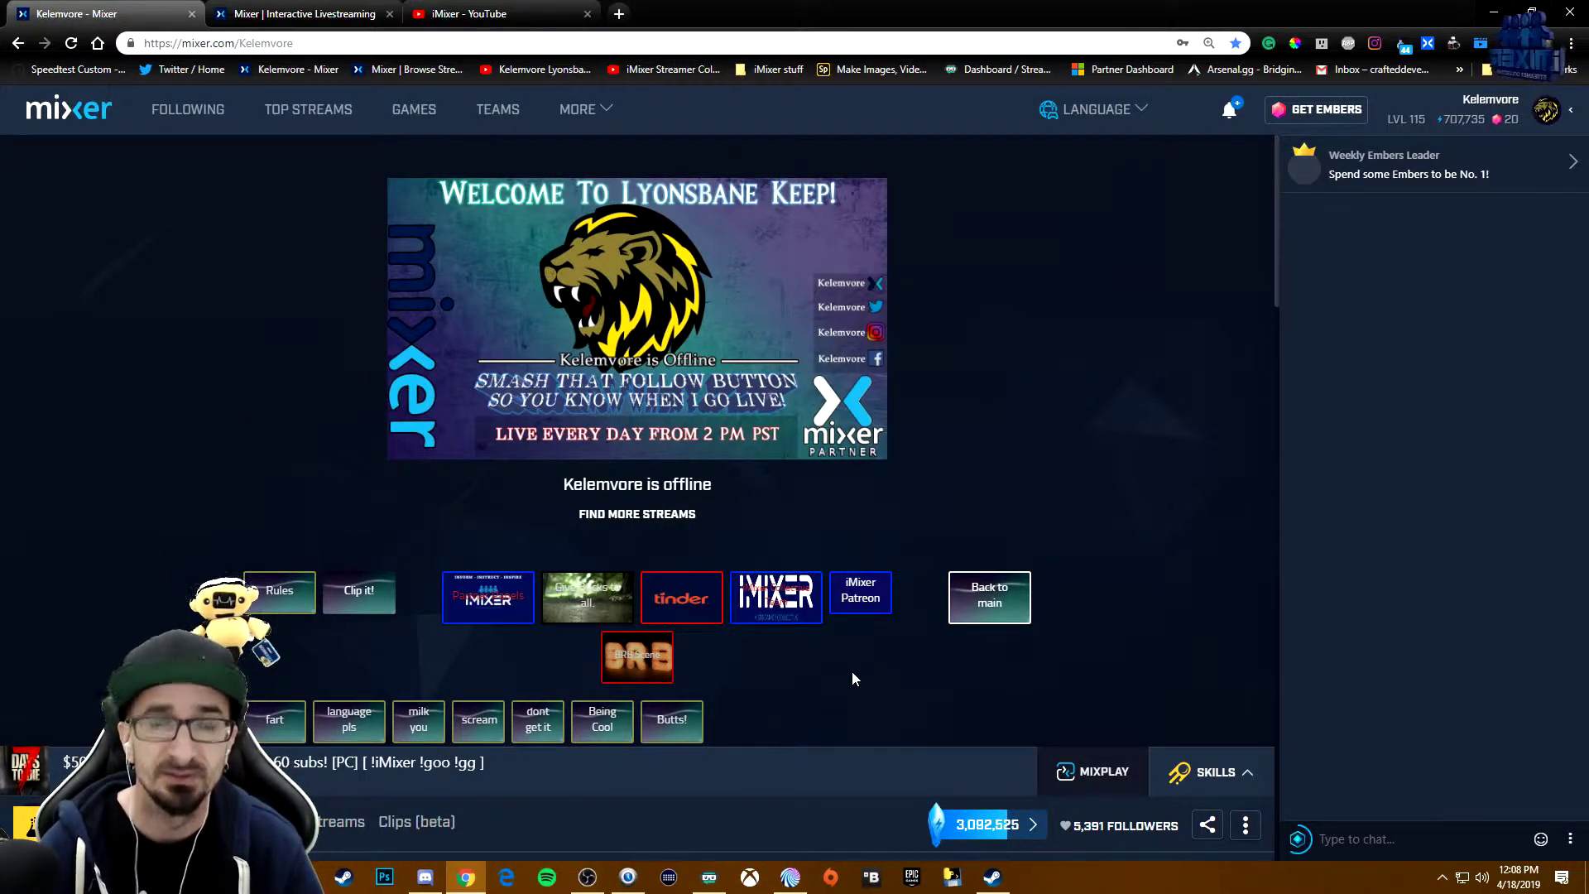
Step: Return the channel's MixPlay board to the main buttons and go back to the interactive editor
{"action": "left_click", "coordinate": [977, 615]}
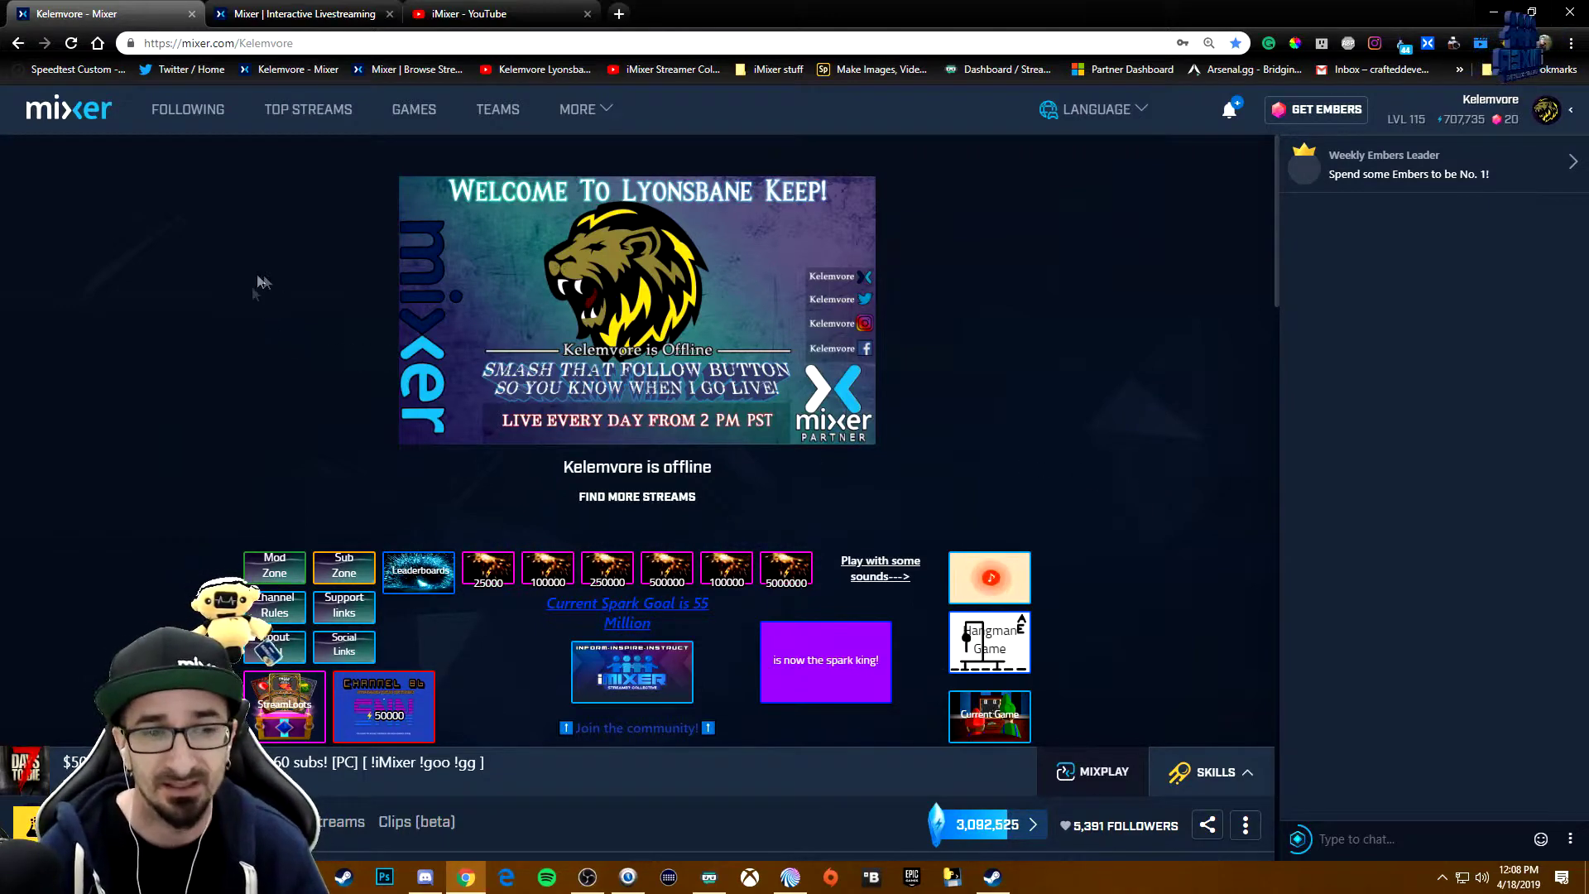
{"action": "left_click", "coordinate": [290, 10]}
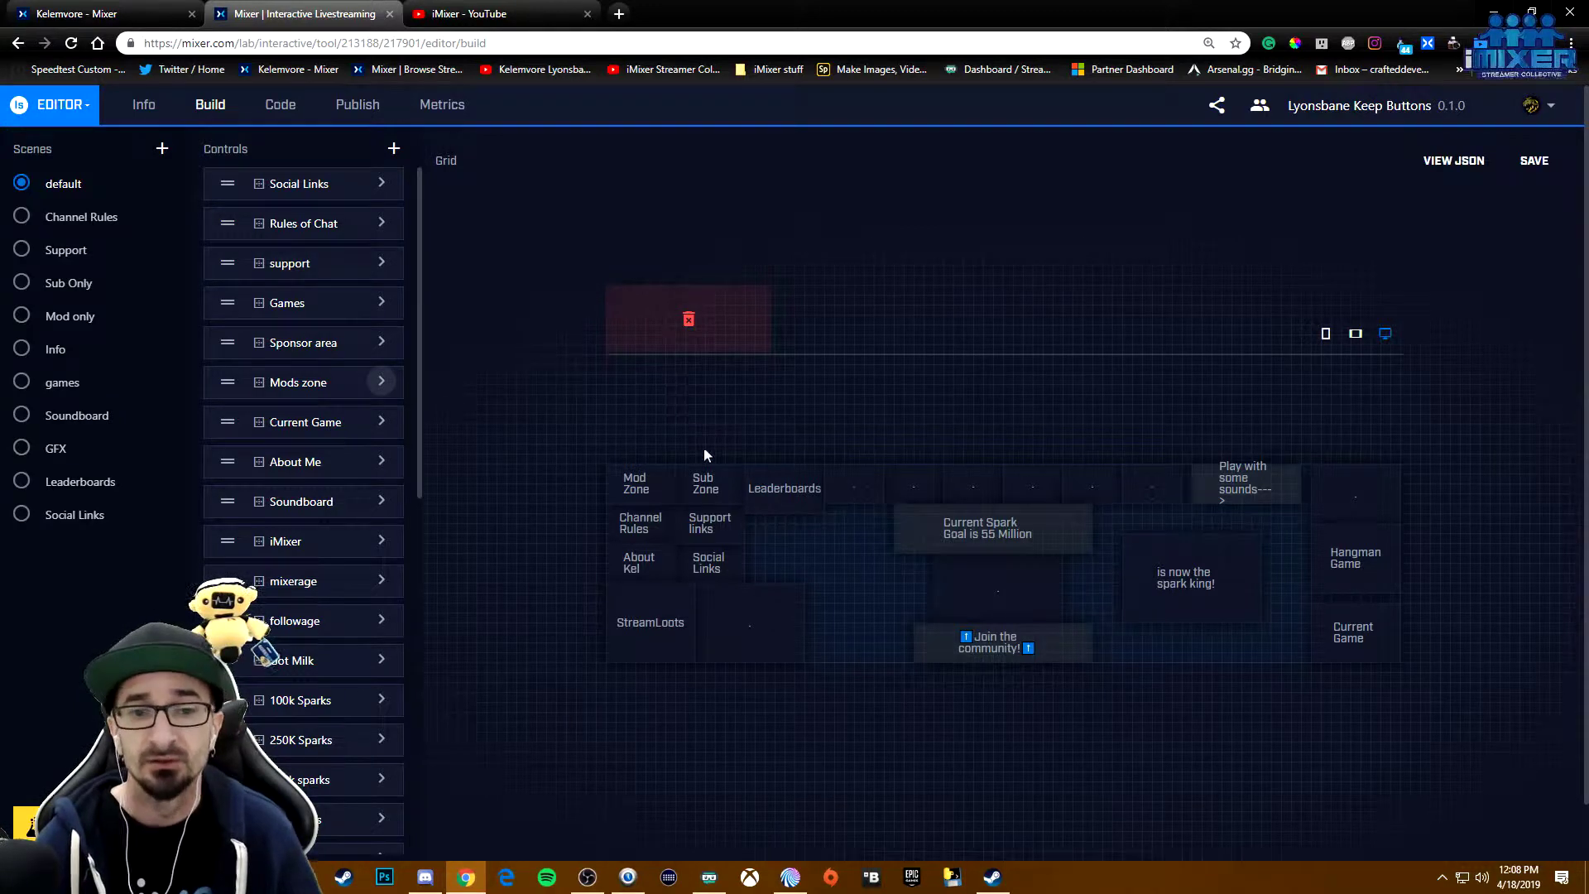
{"action": "left_click", "coordinate": [708, 476]}
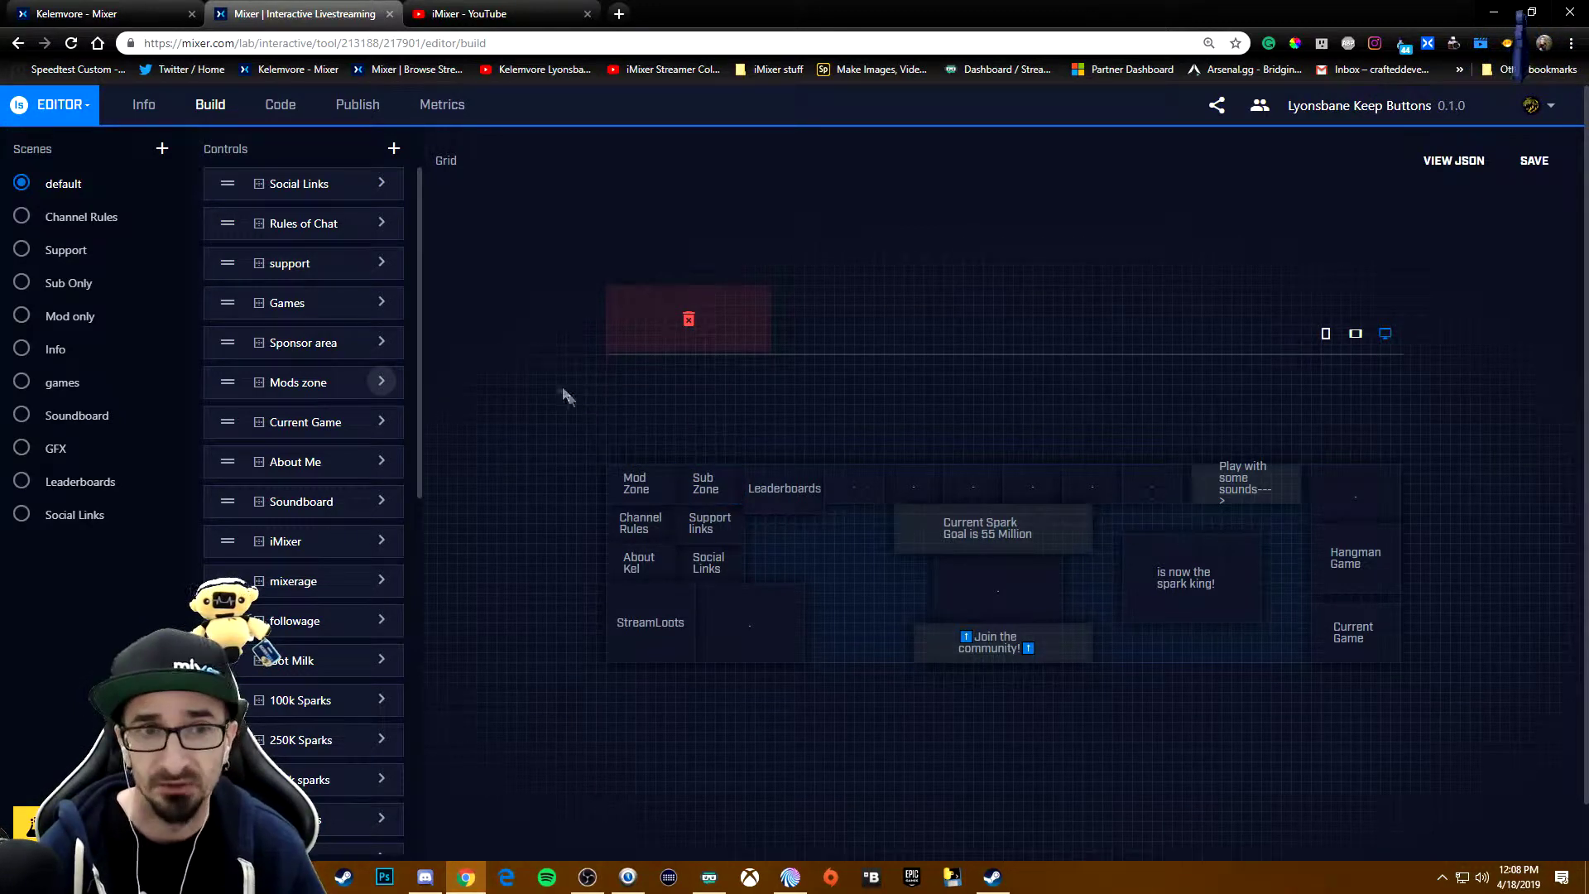